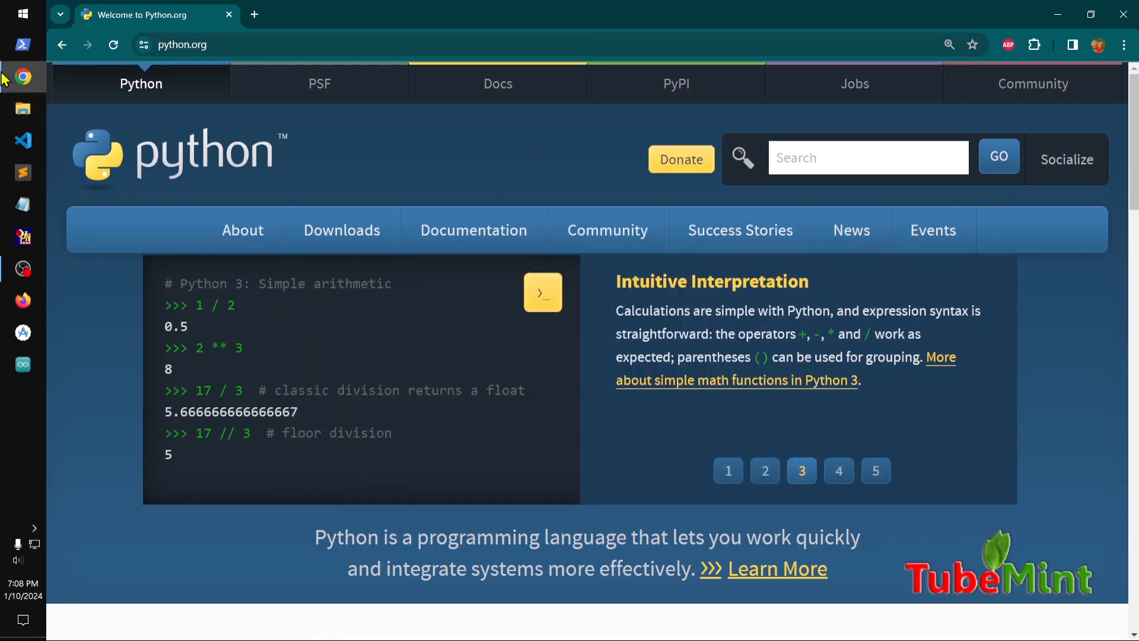
- Go to the Windows releases page on python.org and download the 64-bit Windows installer for Python 3.12.1
{"action": "left_click", "coordinate": [252, 44]}
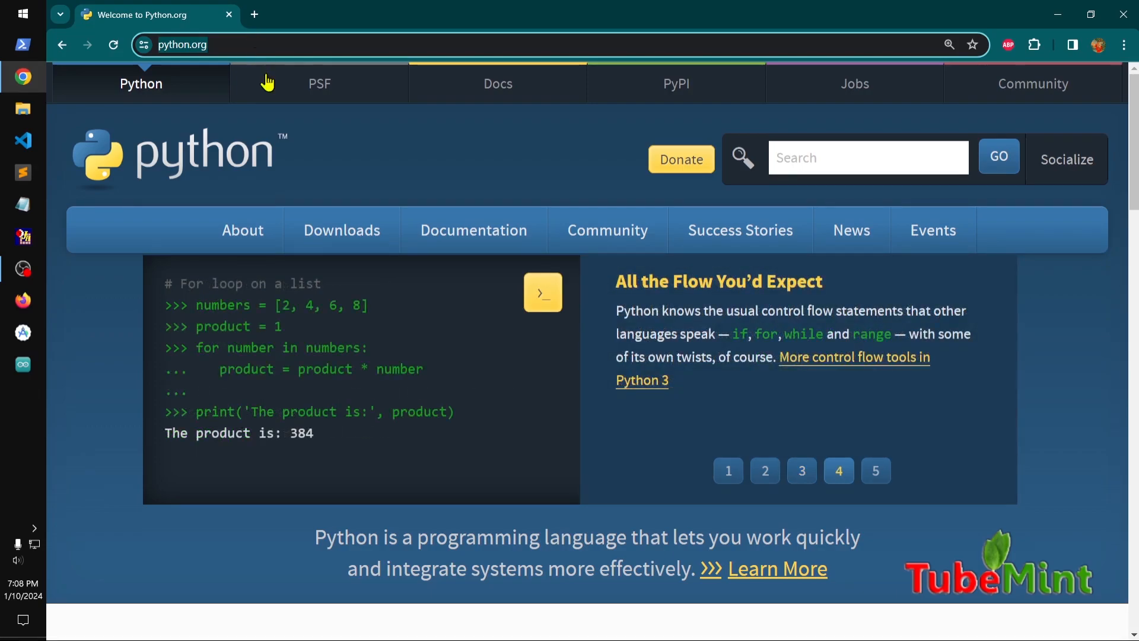
{"action": "mouse_move", "coordinate": [333, 248]}
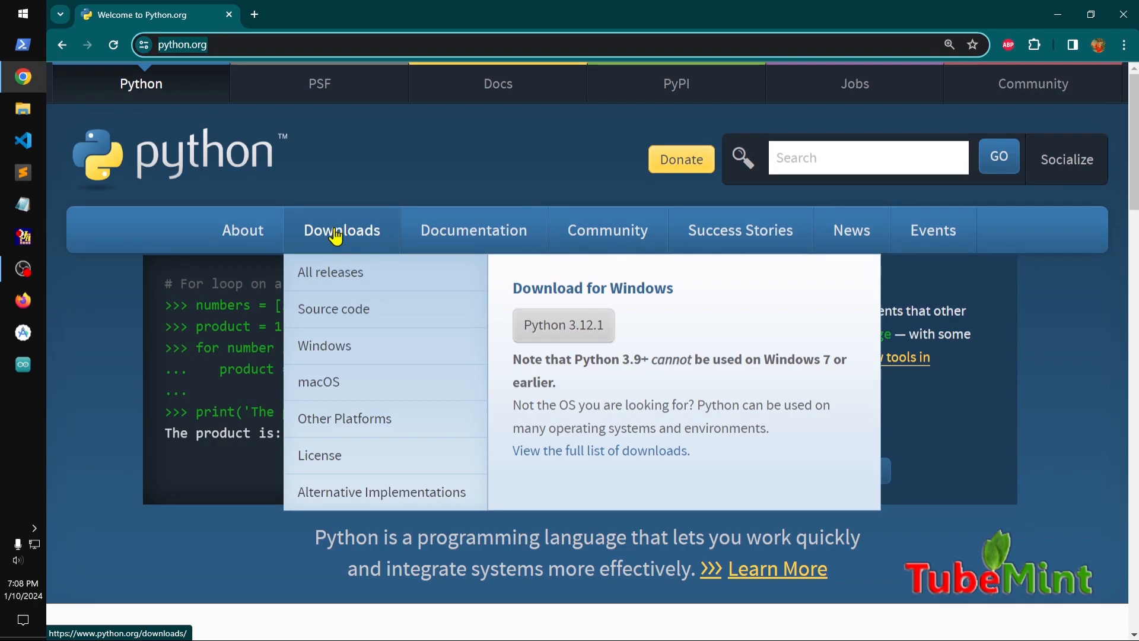
{"action": "left_click", "coordinate": [323, 355]}
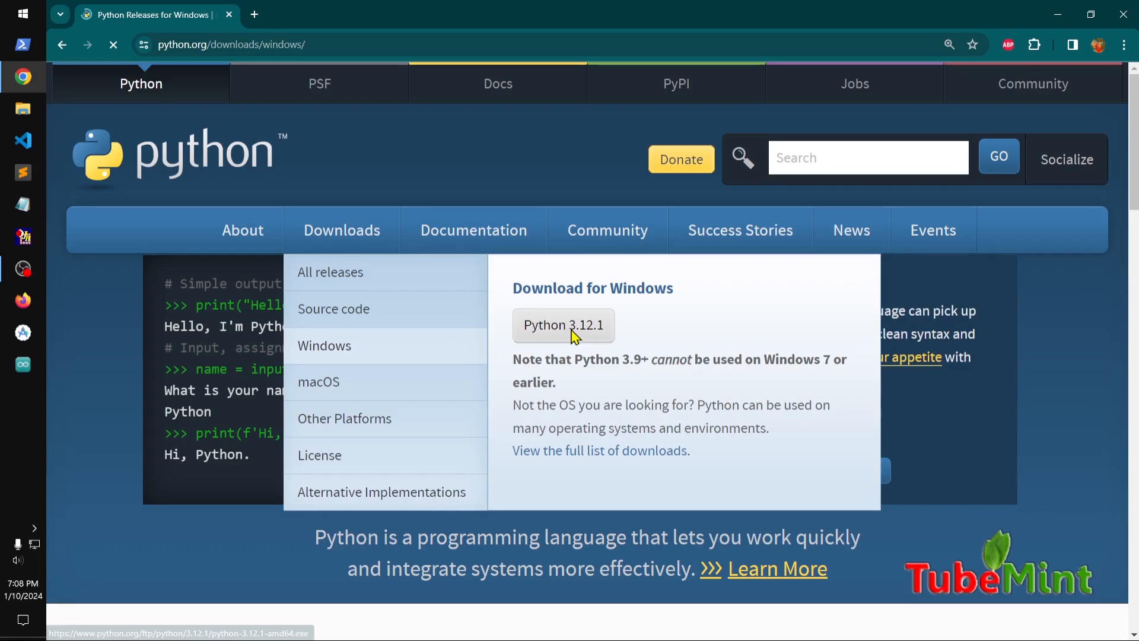
{"action": "scroll", "coordinate": [617, 382], "scroll_direction": "down", "scroll_amount": 4}
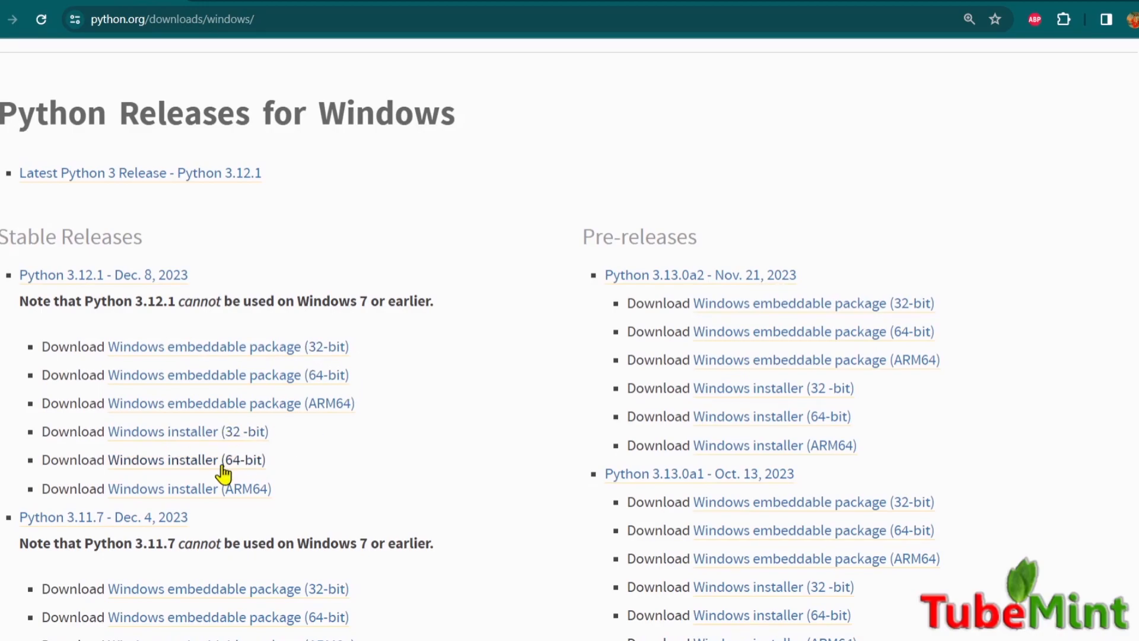
{"action": "left_click", "coordinate": [196, 464]}
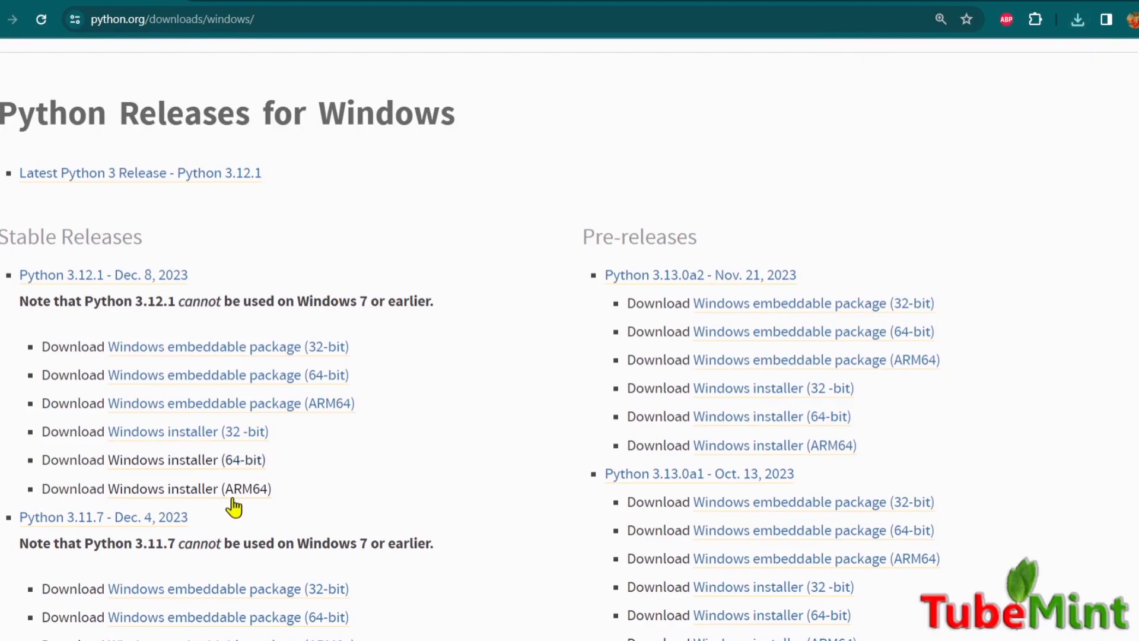
- Launch the downloaded installer python-3.12.1-amd64.exe
{"action": "left_click", "coordinate": [1078, 21]}
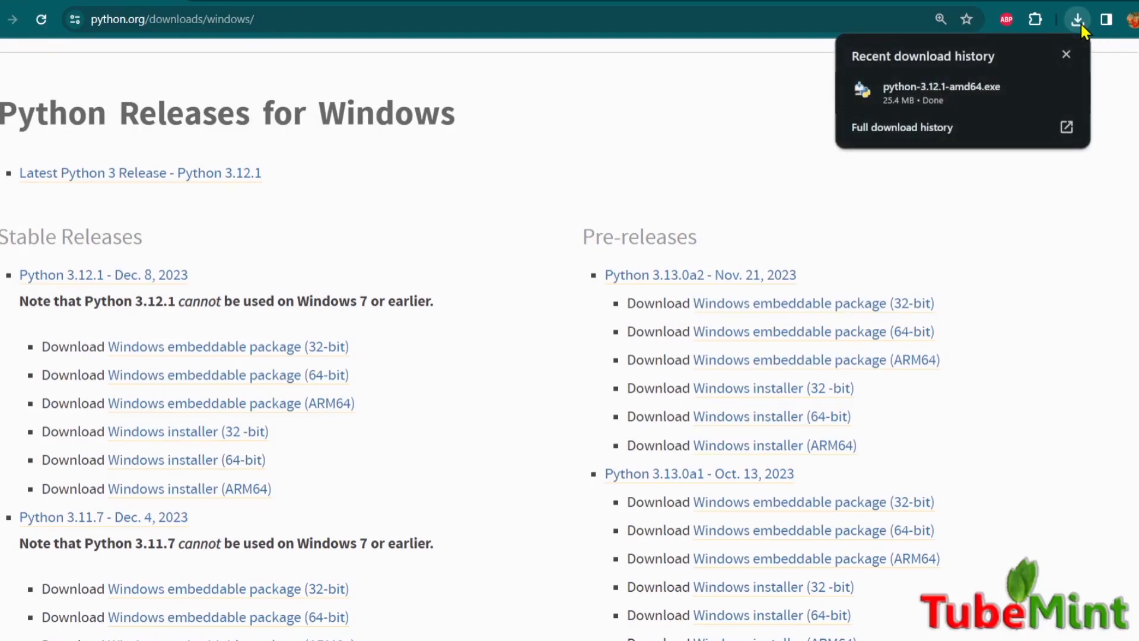
{"action": "right_click", "coordinate": [943, 102]}
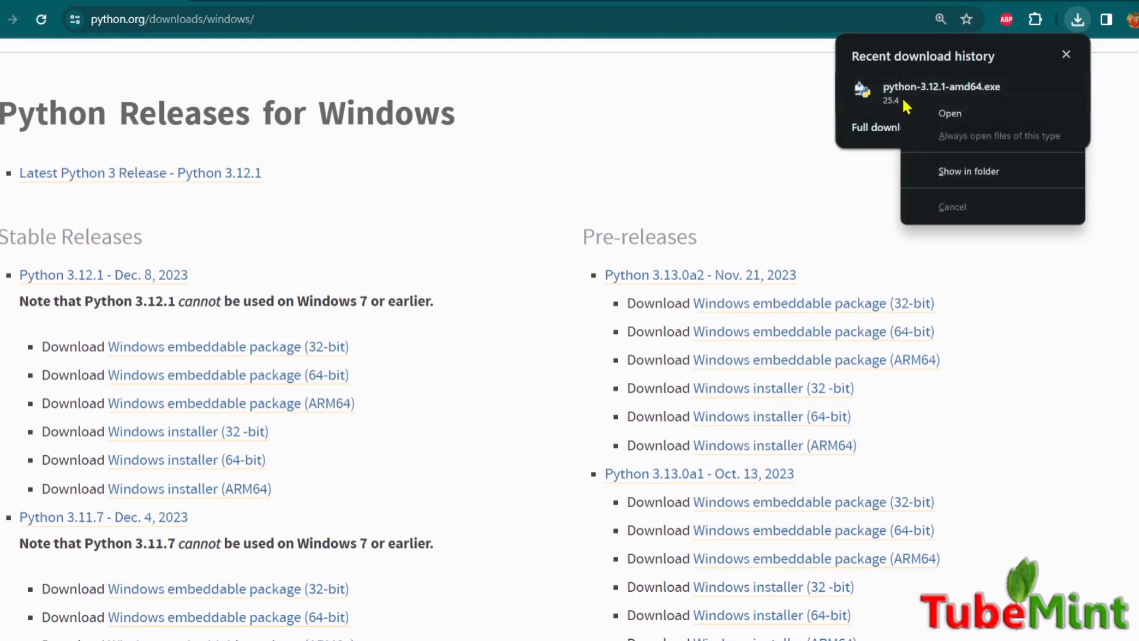
{"action": "left_click", "coordinate": [788, 106]}
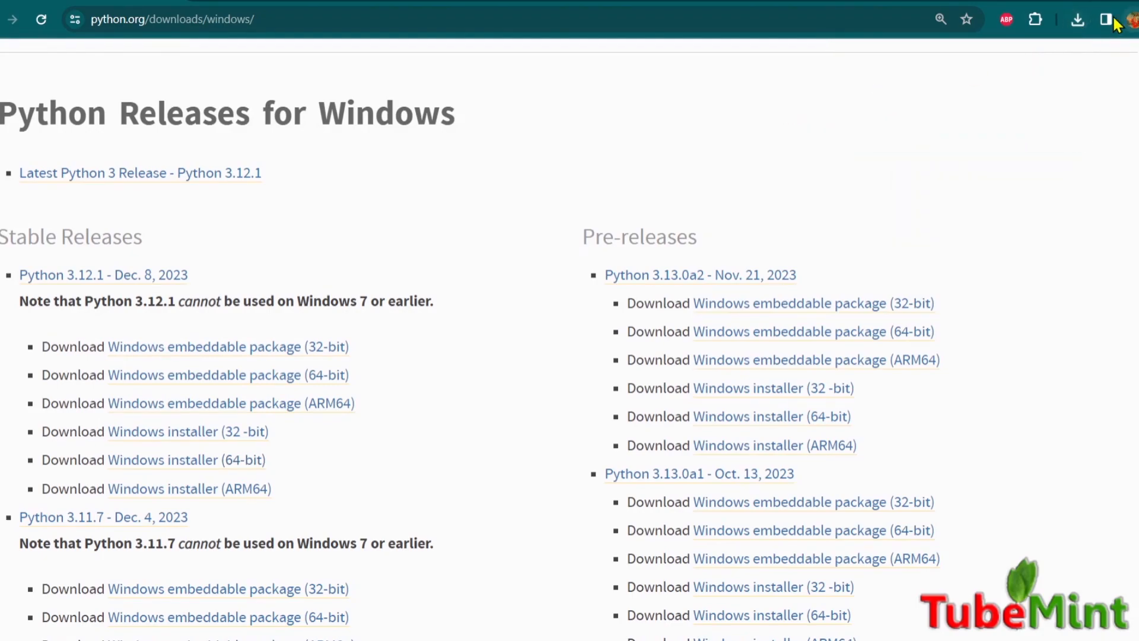
{"action": "left_click", "coordinate": [1079, 21]}
{"action": "left_click", "coordinate": [917, 104]}
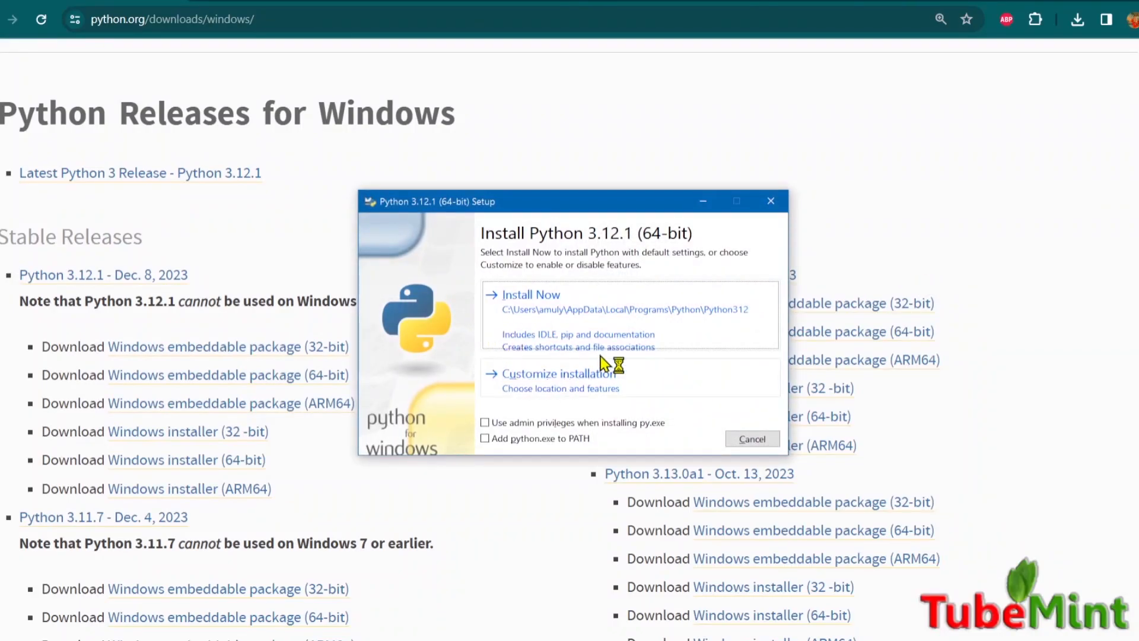
- Enable admin privileges for installing py.exe and adding python.exe to PATH, and choose the customized installation
{"action": "left_click", "coordinate": [486, 424]}
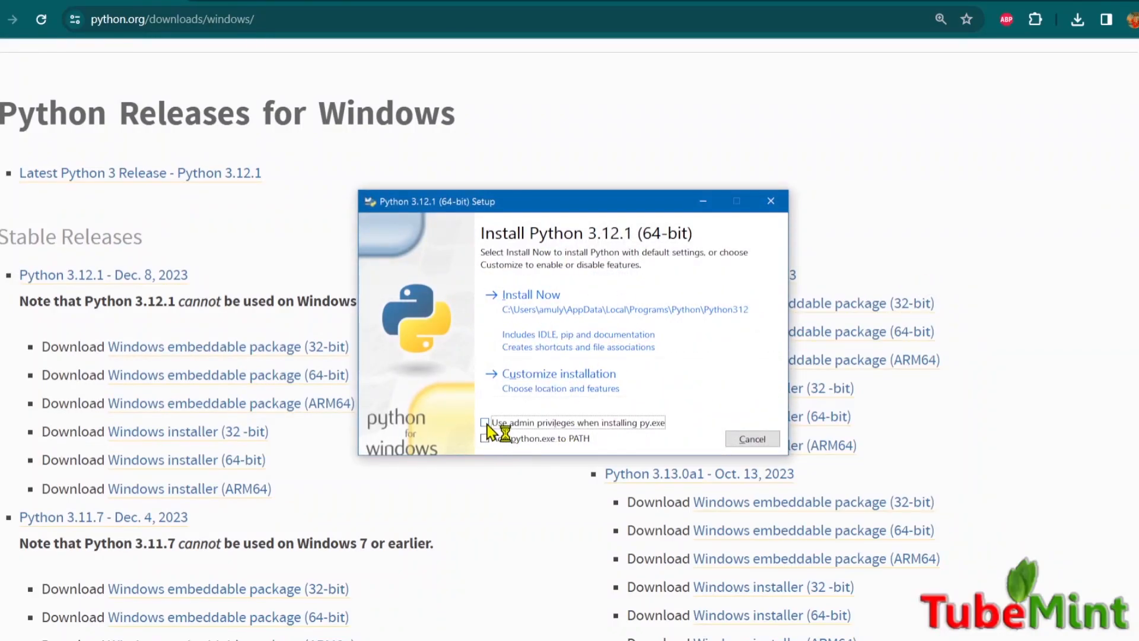
{"action": "left_click", "coordinate": [486, 440]}
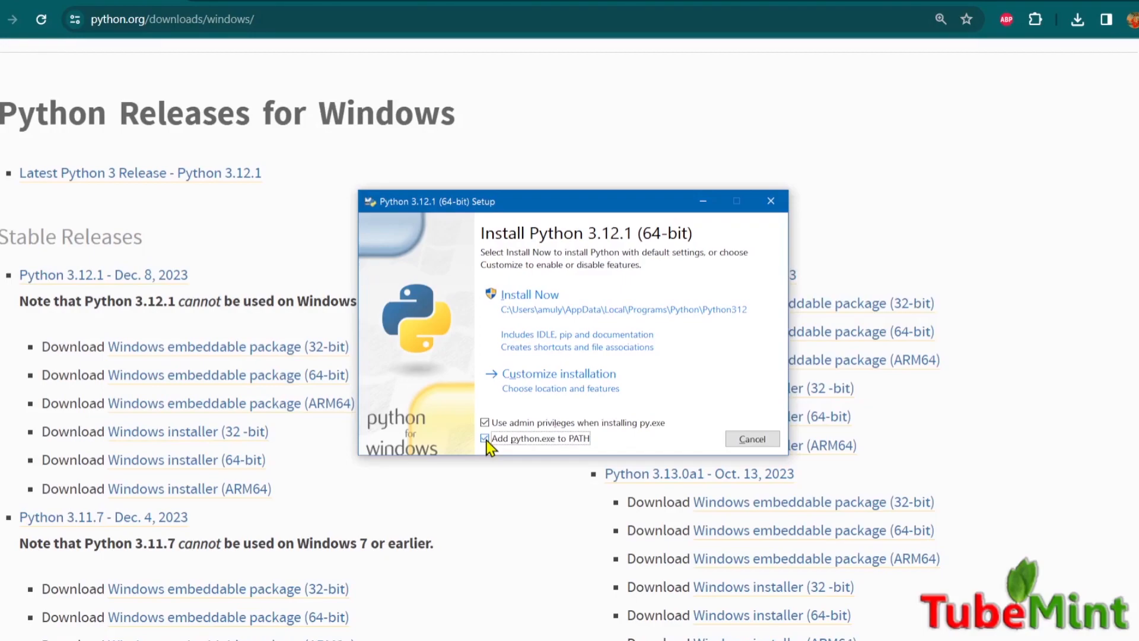
{"action": "left_click", "coordinate": [542, 389]}
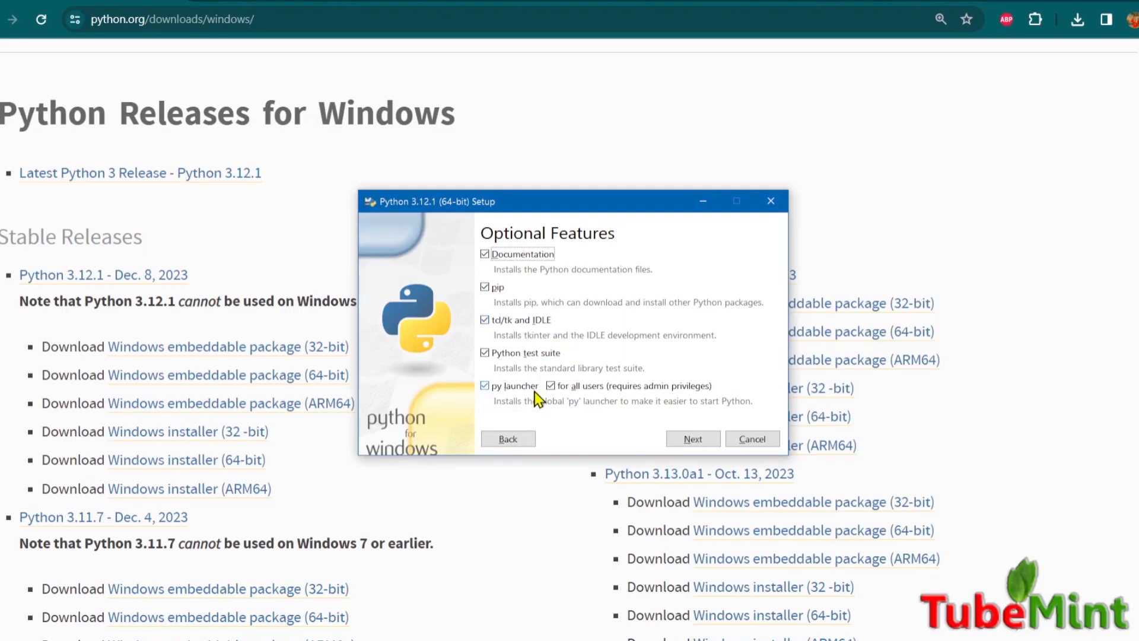
- Exclude Documentation from the optional features and continue to the advanced options
{"action": "left_click", "coordinate": [485, 256]}
{"action": "left_click", "coordinate": [508, 442]}
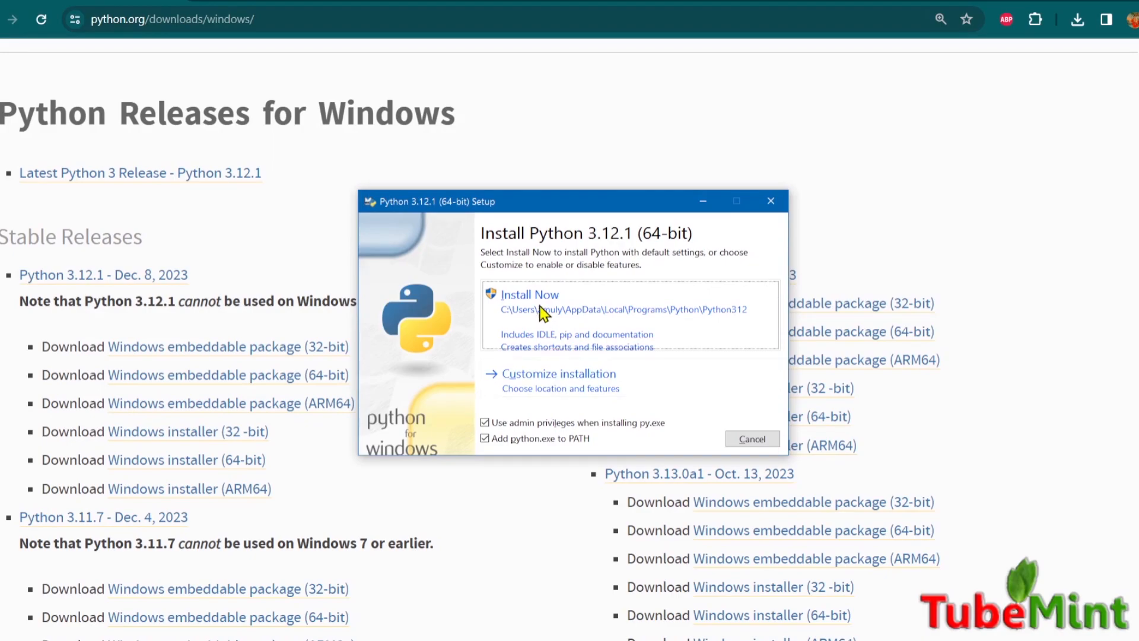
{"action": "left_click", "coordinate": [572, 391]}
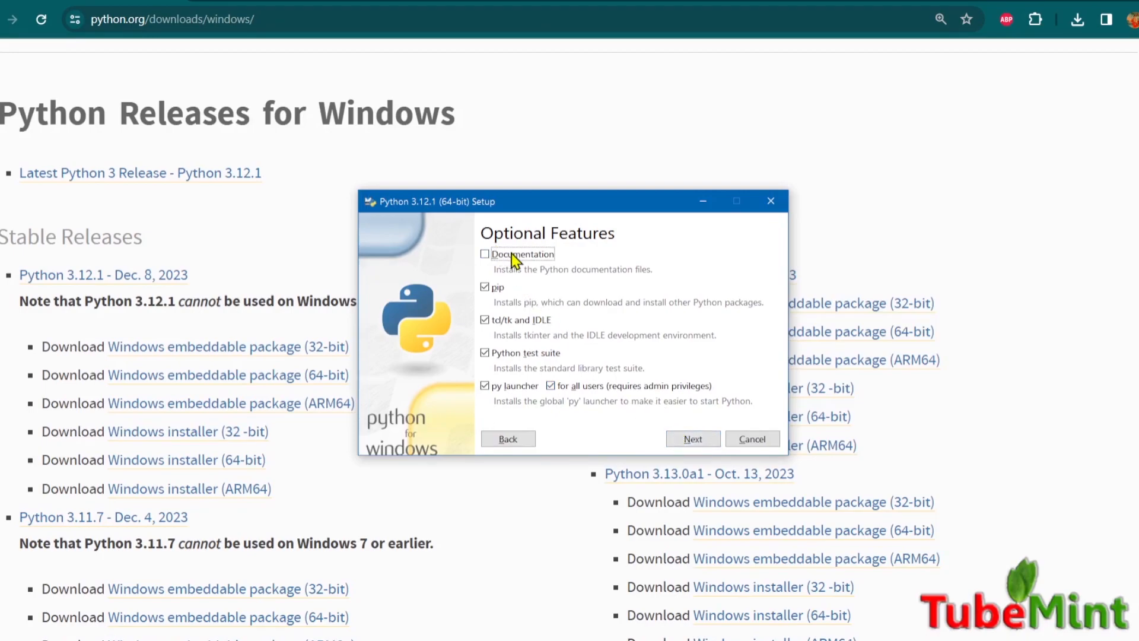
{"action": "left_click", "coordinate": [683, 439]}
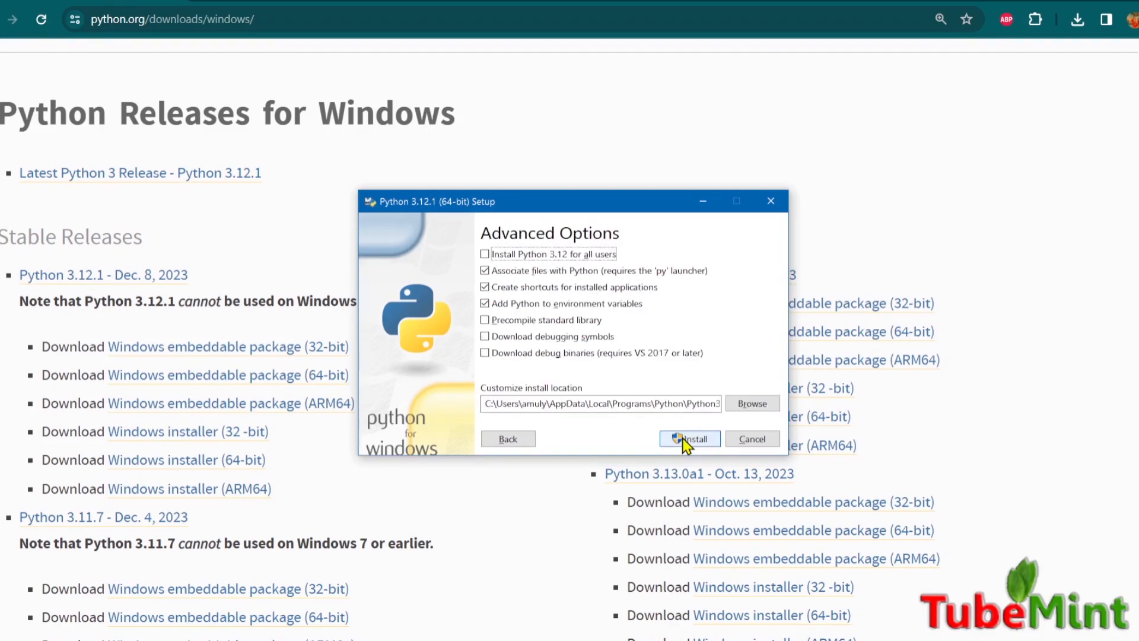
- Install Python 3.12 for all users and close the setup when it finishes
{"action": "left_click", "coordinate": [483, 256]}
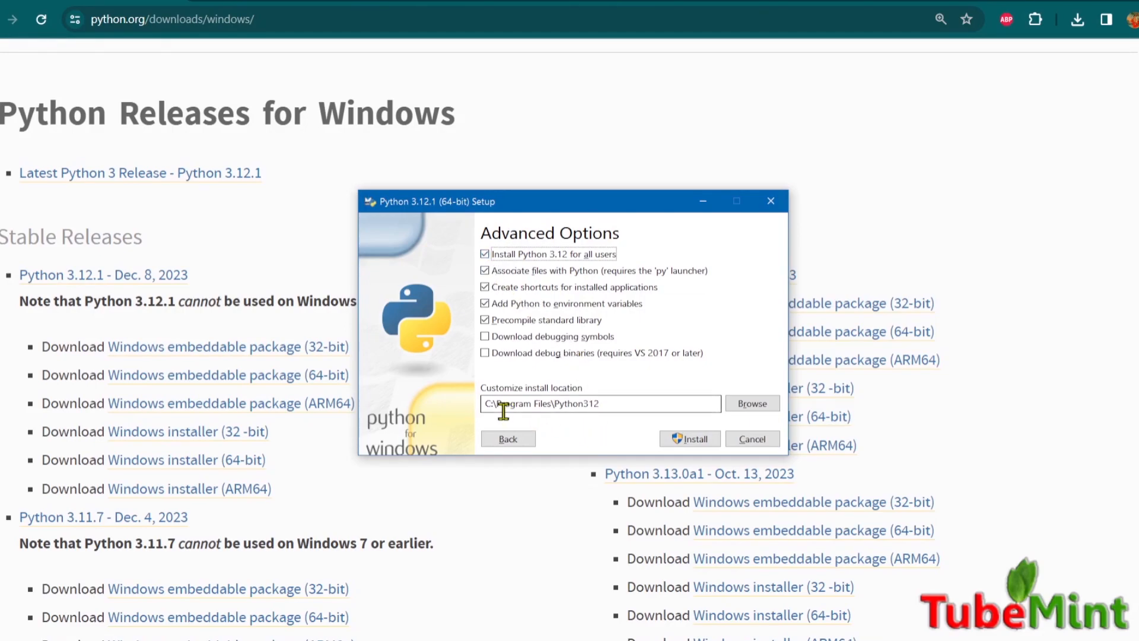
{"action": "left_click", "coordinate": [692, 439]}
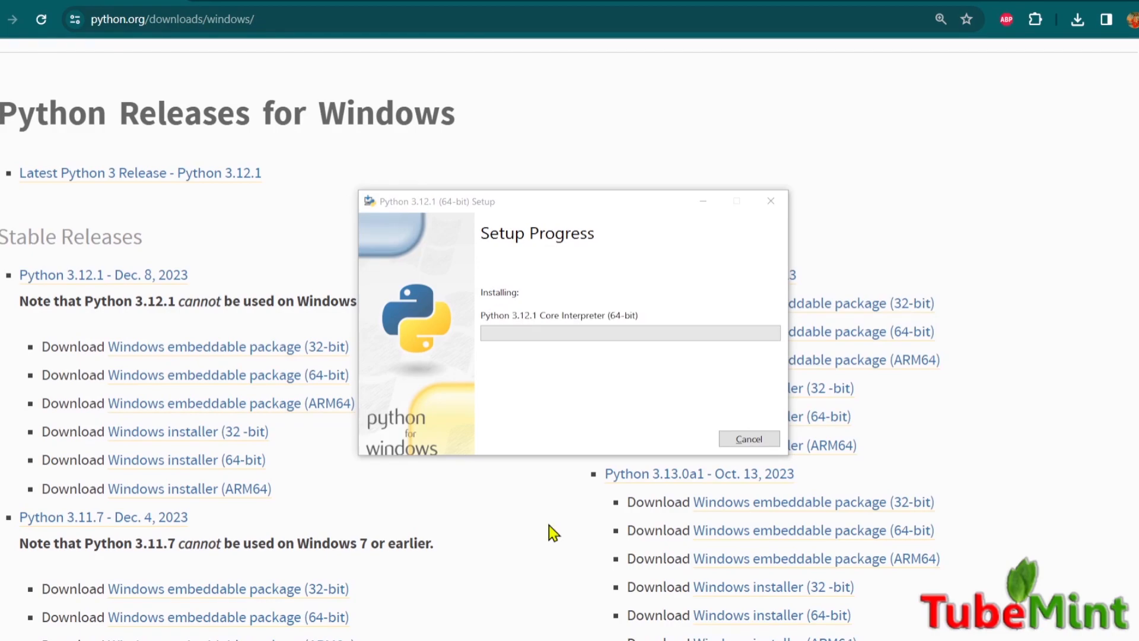
{"action": "mouse_move", "coordinate": [514, 193]}
{"action": "left_mouse_down"}
{"action": "mouse_move", "coordinate": [599, 208]}
{"action": "mouse_move", "coordinate": [532, 219]}
{"action": "mouse_move", "coordinate": [521, 208]}
{"action": "left_mouse_up"}
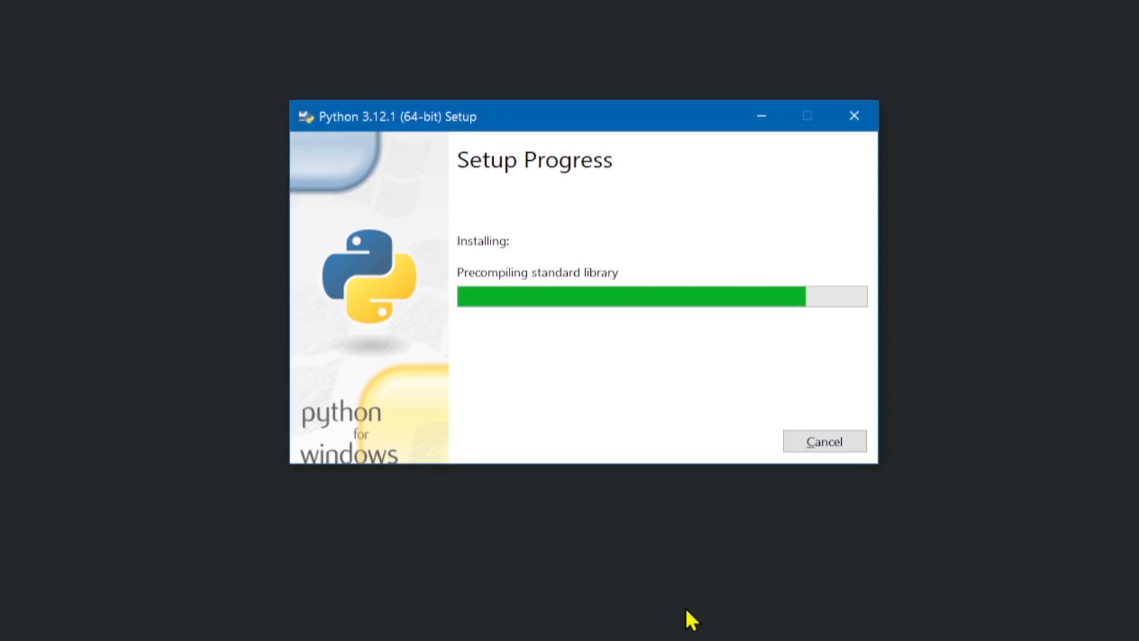
{"action": "left_click_drag", "start_coordinate": [561, 123], "coordinate": [550, 149]}
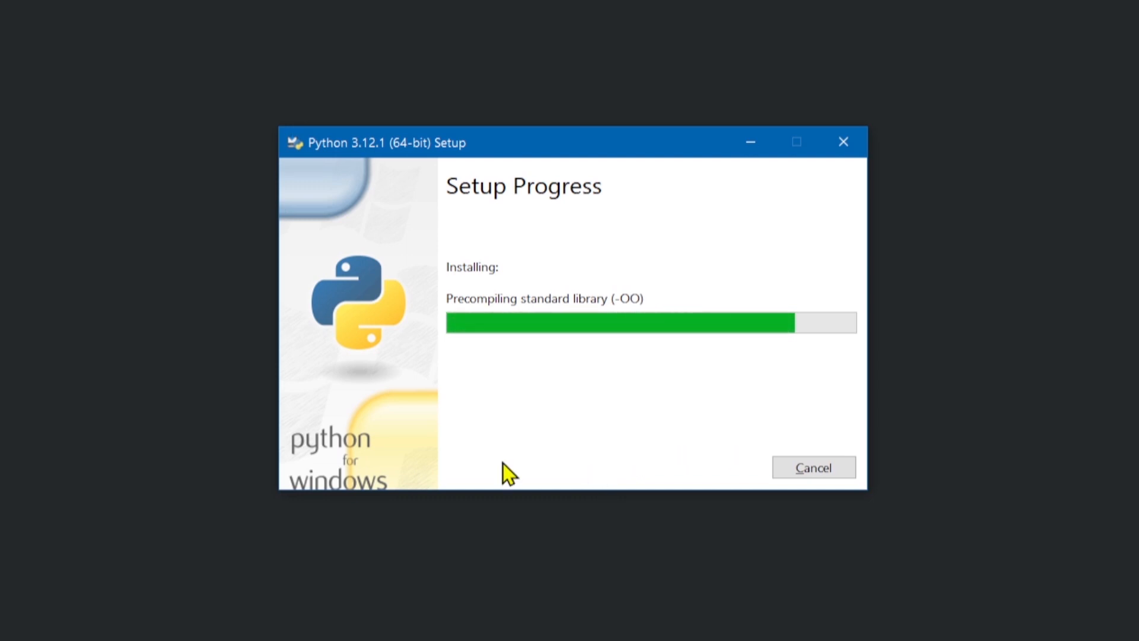
{"action": "left_click_drag", "start_coordinate": [563, 142], "coordinate": [560, 154]}
{"action": "left_click", "coordinate": [554, 68]}
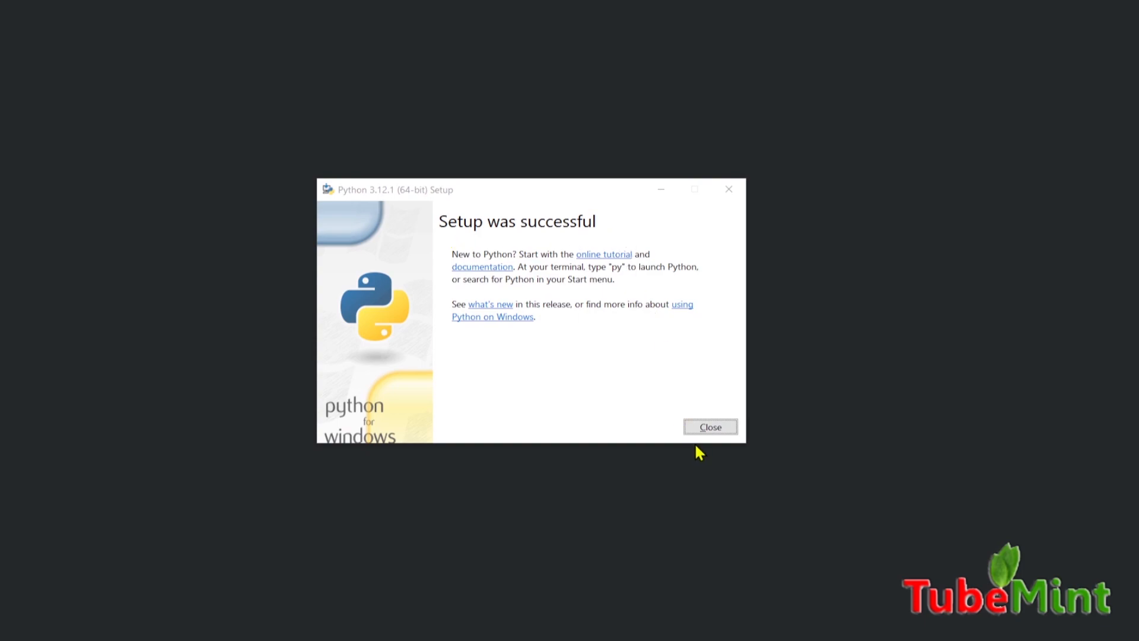
{"action": "left_click", "coordinate": [710, 427]}
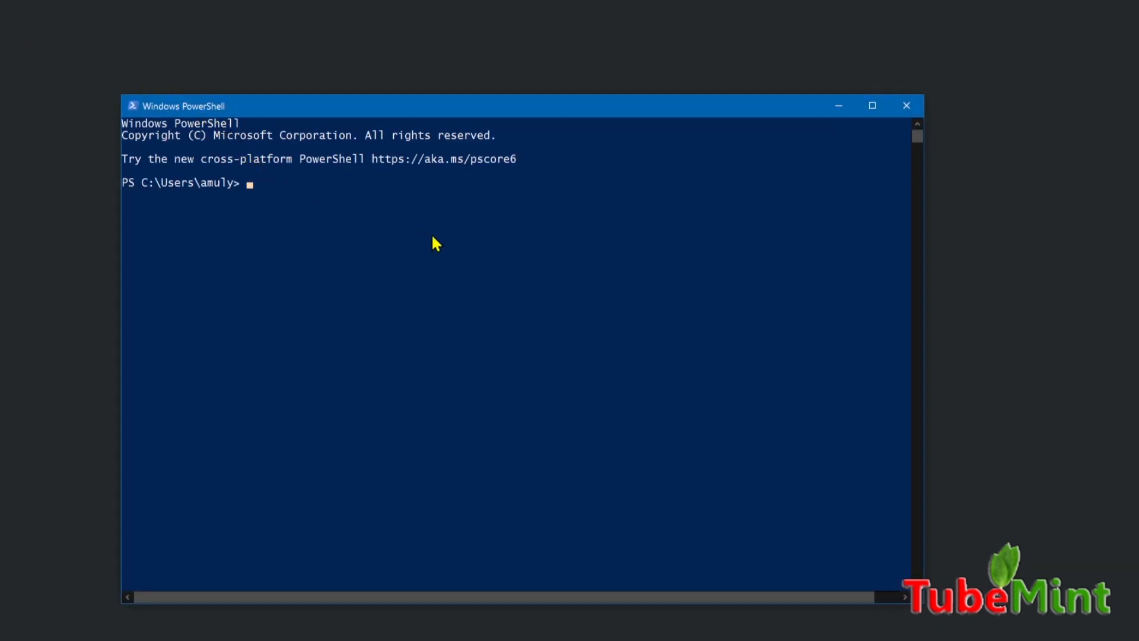
- Check the installed Python version in Windows PowerShell with py -V and python -V
{"action": "type", "text": "py -V"}
{"action": "key", "text": "Return"}
{"action": "type", "text": "py"}
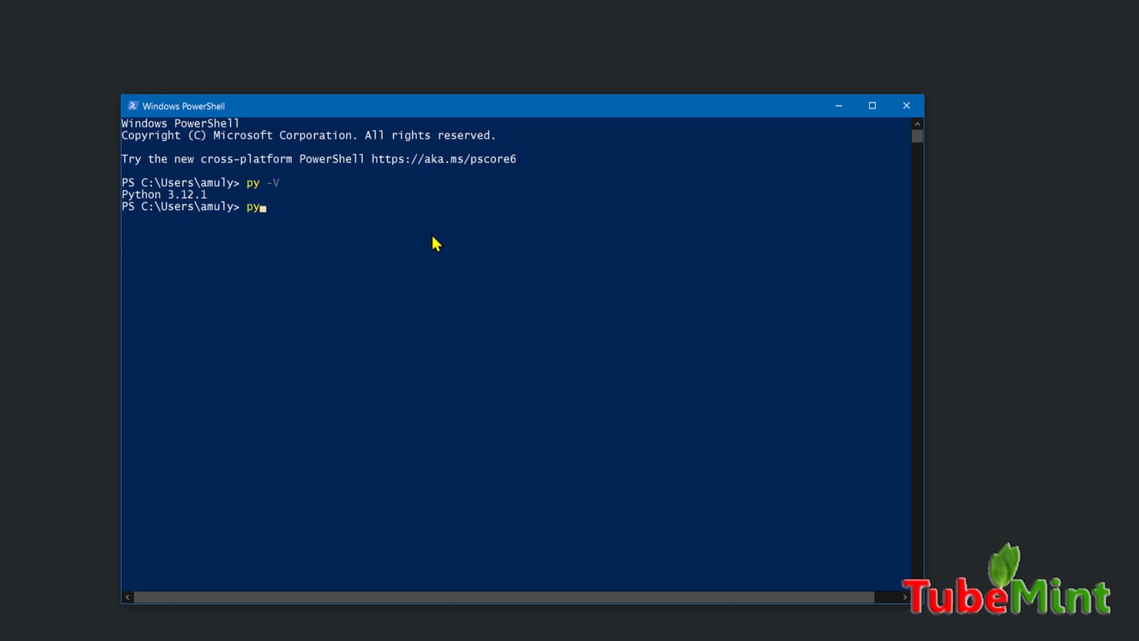
{"action": "type", "text": "thon -V"}
{"action": "key", "text": "Return"}
- Check the pip version with pip -V and list the installed packages with pip list
{"action": "type", "text": "pip"}
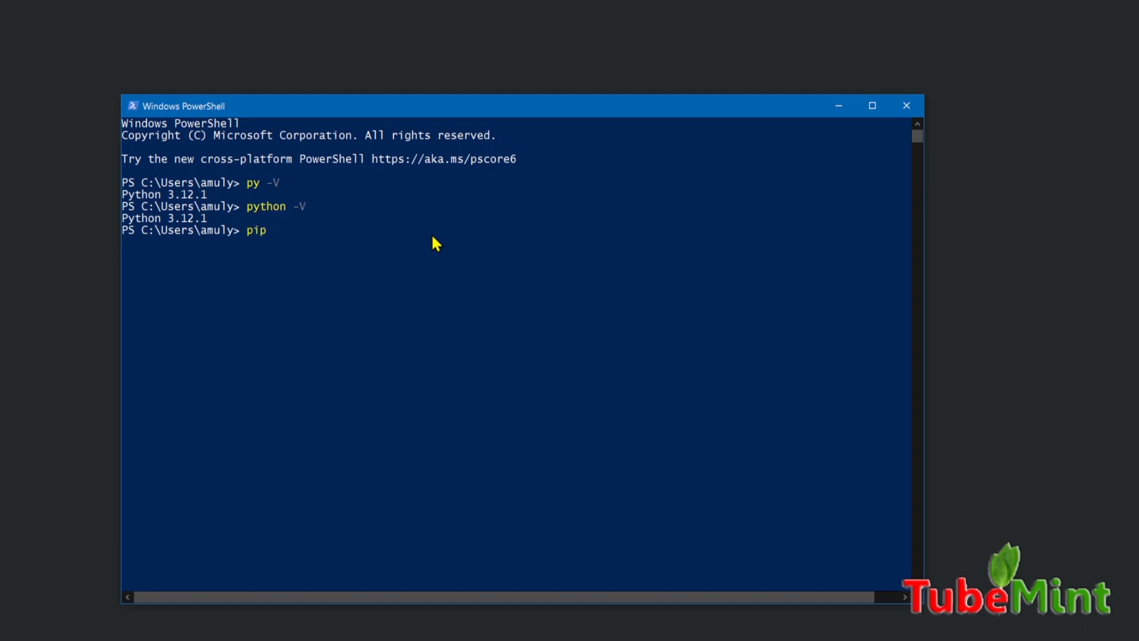
{"action": "type", "text": " -V"}
{"action": "key", "text": "Return"}
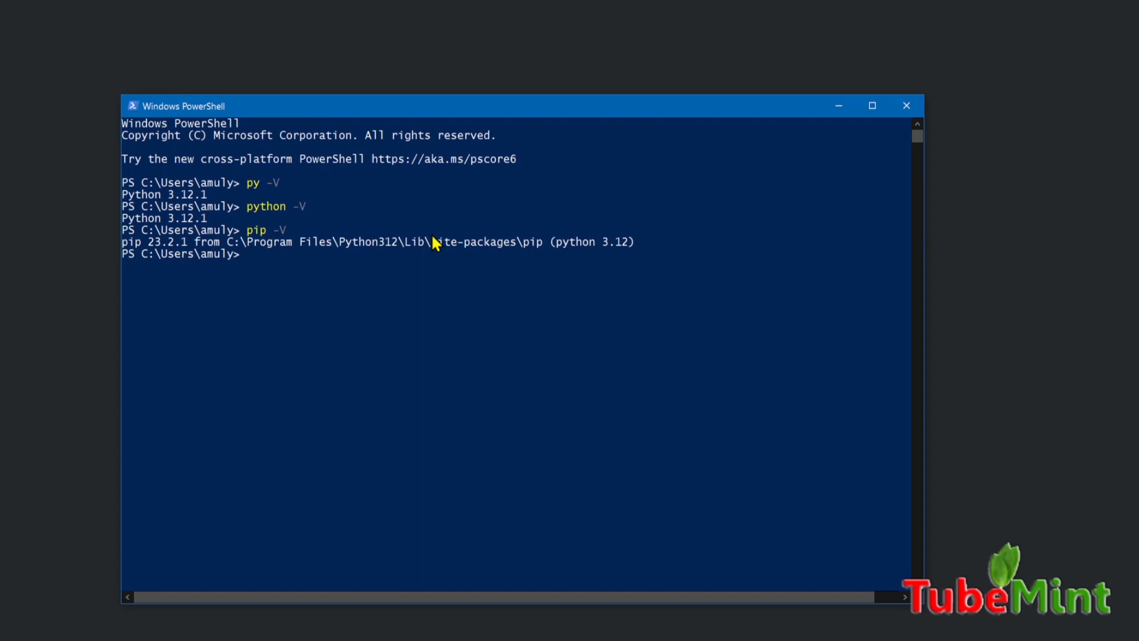
{"action": "type", "text": "pip list"}
{"action": "key", "text": "Return"}
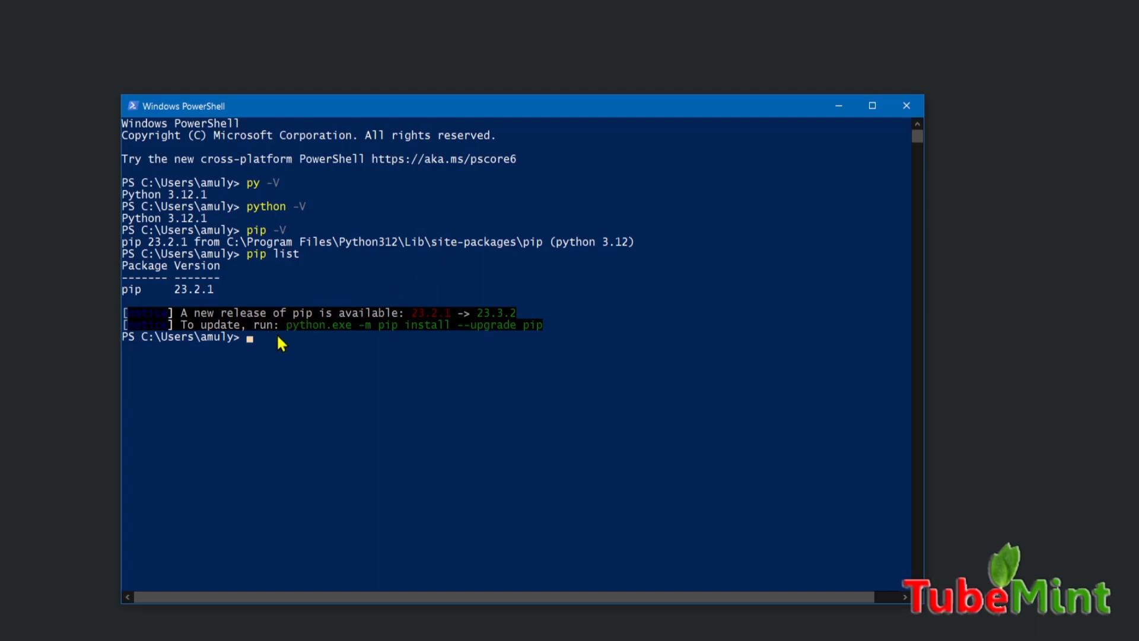
- Copy the suggested update command python.exe -m pip install --upgrade pip and run it to upgrade pip
{"action": "left_click_drag", "start_coordinate": [283, 325], "coordinate": [286, 325]}
{"action": "left_click_drag", "start_coordinate": [404, 325], "coordinate": [510, 329]}
{"action": "key", "text": "super+c"}
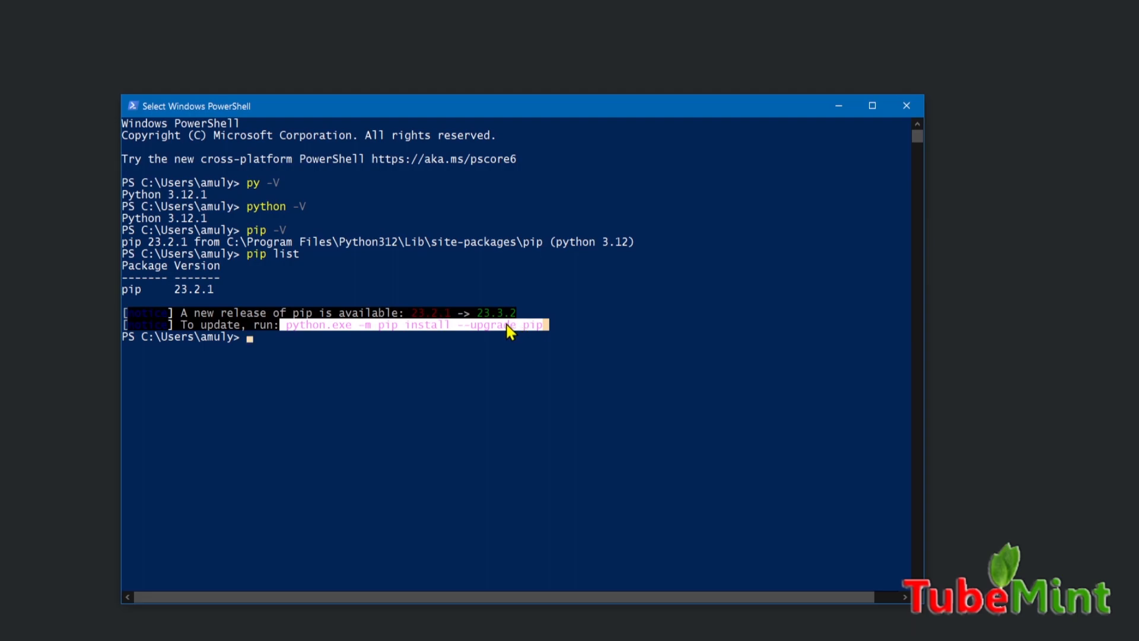
{"action": "right_click", "coordinate": [510, 330]}
{"action": "left_click", "coordinate": [343, 358]}
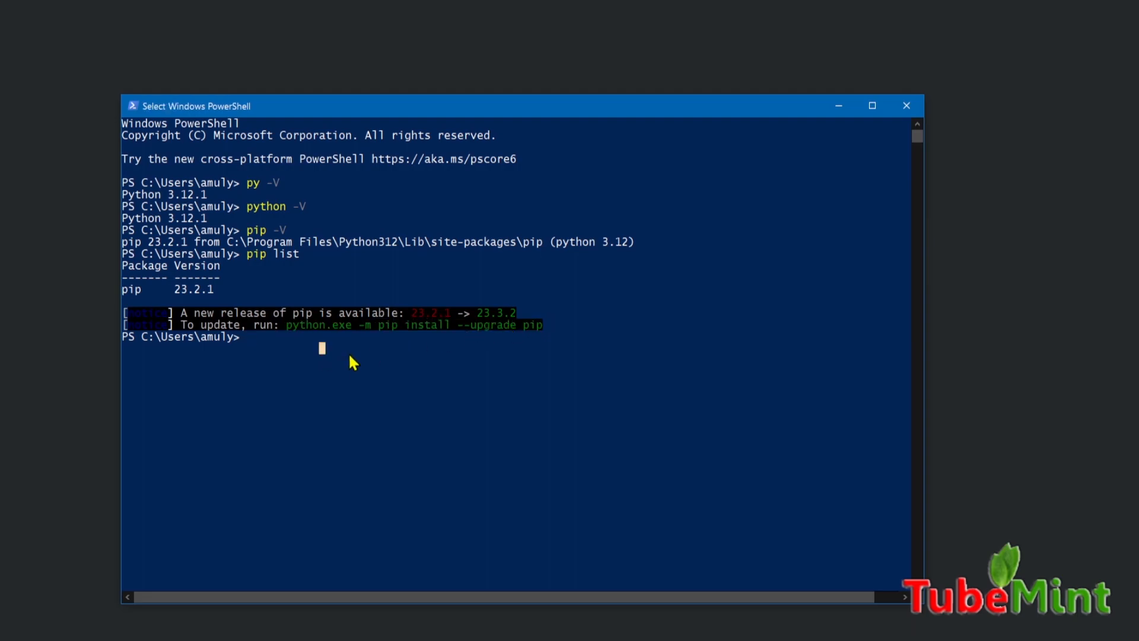
{"action": "right_click", "coordinate": [380, 357]}
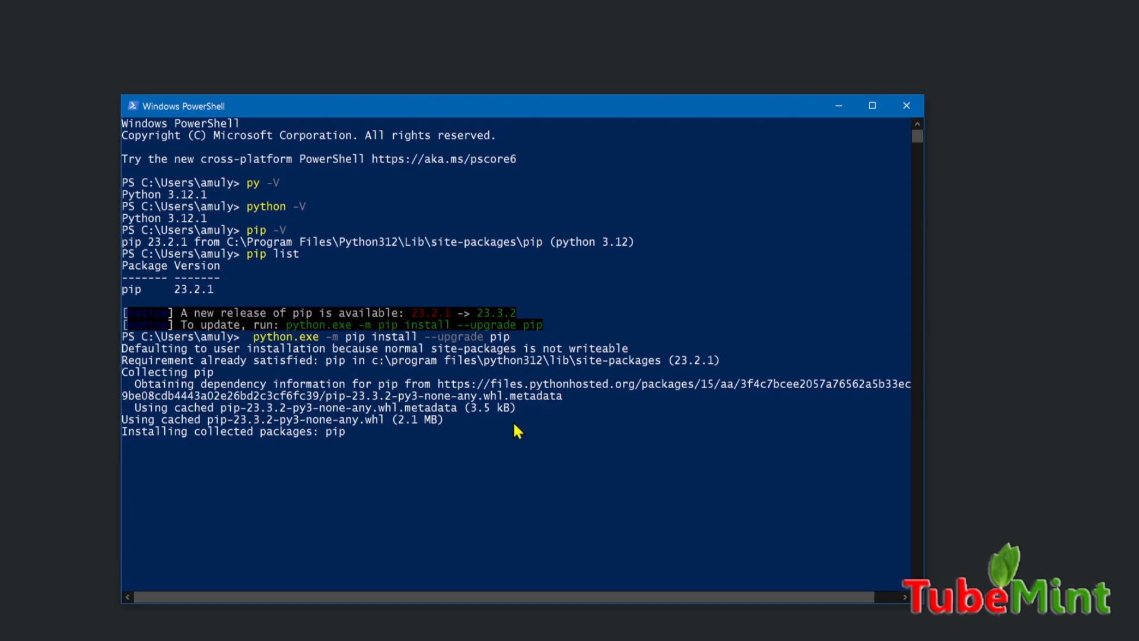
{"action": "left_click_drag", "start_coordinate": [136, 382], "coordinate": [621, 442]}
{"action": "left_click", "coordinate": [572, 467]}
{"action": "right_click", "coordinate": [499, 466]}
{"action": "key", "text": "Return"}
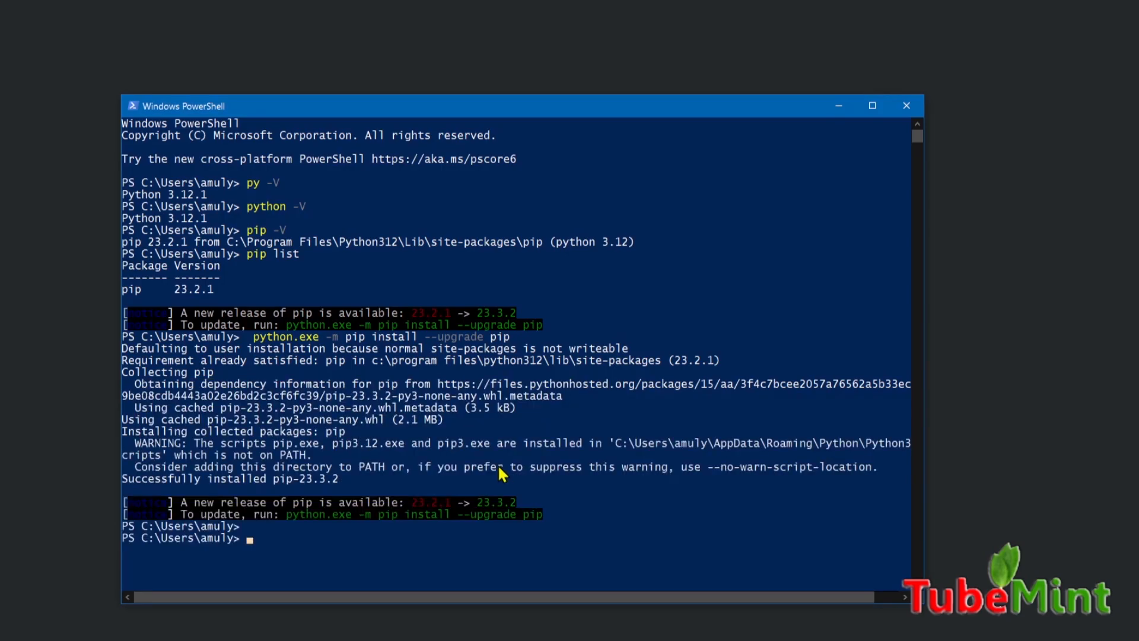
- Clear the console, list the contents of the home folder with ls and change to the Desktop folder
{"action": "type", "text": "clear"}
{"action": "key", "text": "Return"}
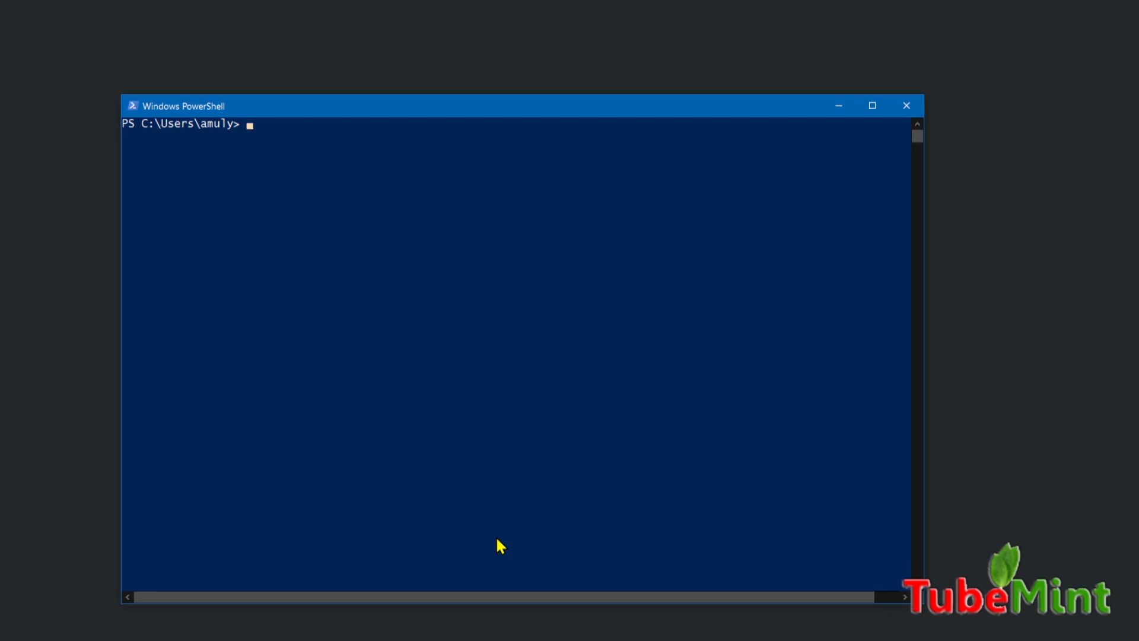
{"action": "type", "text": "ls"}
{"action": "key", "text": "Return"}
{"action": "type", "text": "cd Desk"}
{"action": "key", "text": "Tab"}
{"action": "key", "text": "Return"}
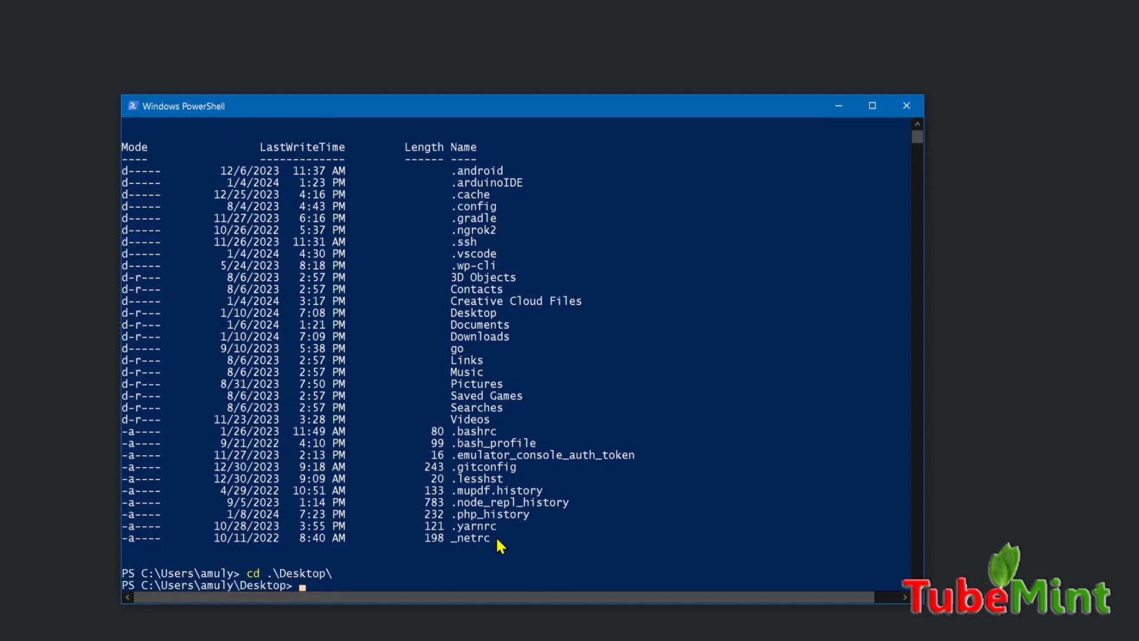
- Open Notepad and paste the Python sample starting with "# Simple output (with Unicode)" from the clipboard history
{"action": "type", "text": "notepad"}
{"action": "key", "text": "Return"}
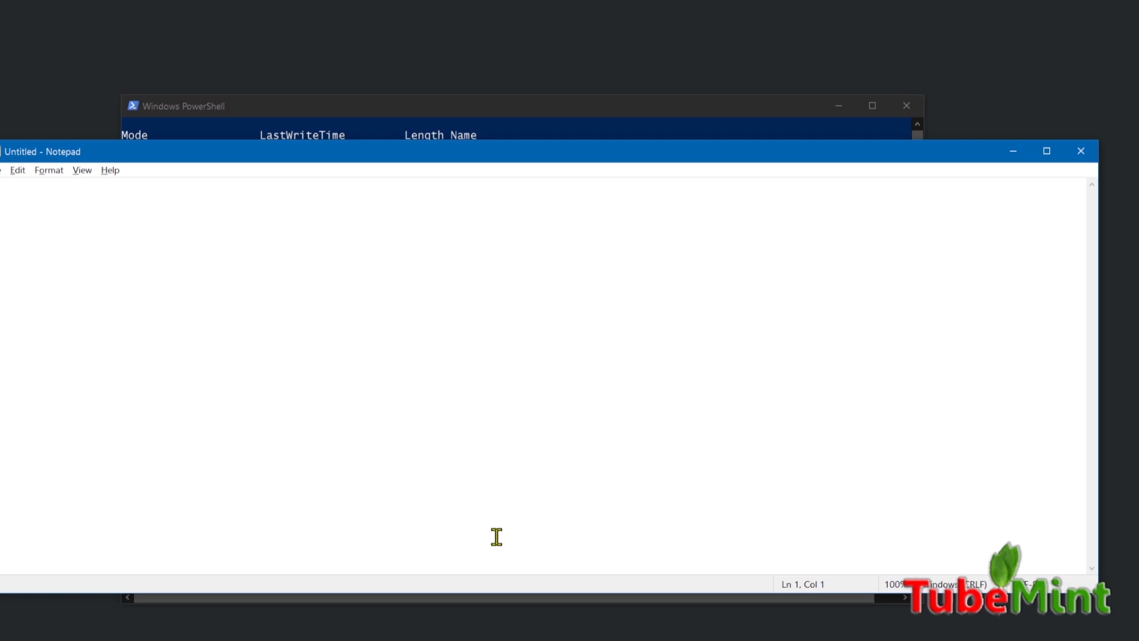
{"action": "key", "text": "super+v"}
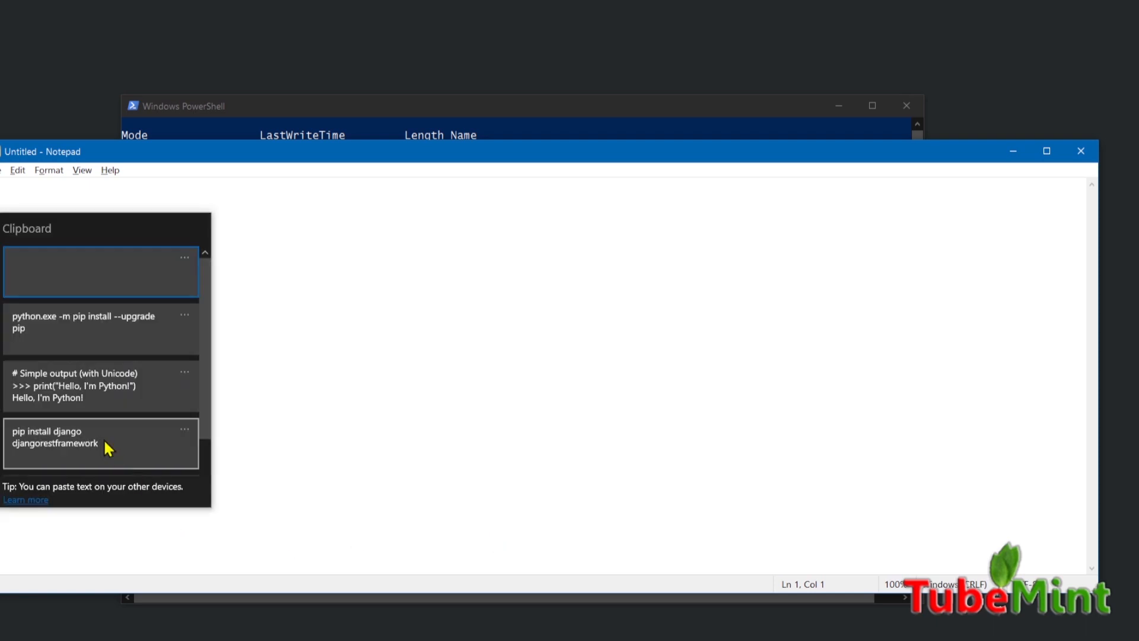
{"action": "left_click", "coordinate": [86, 380]}
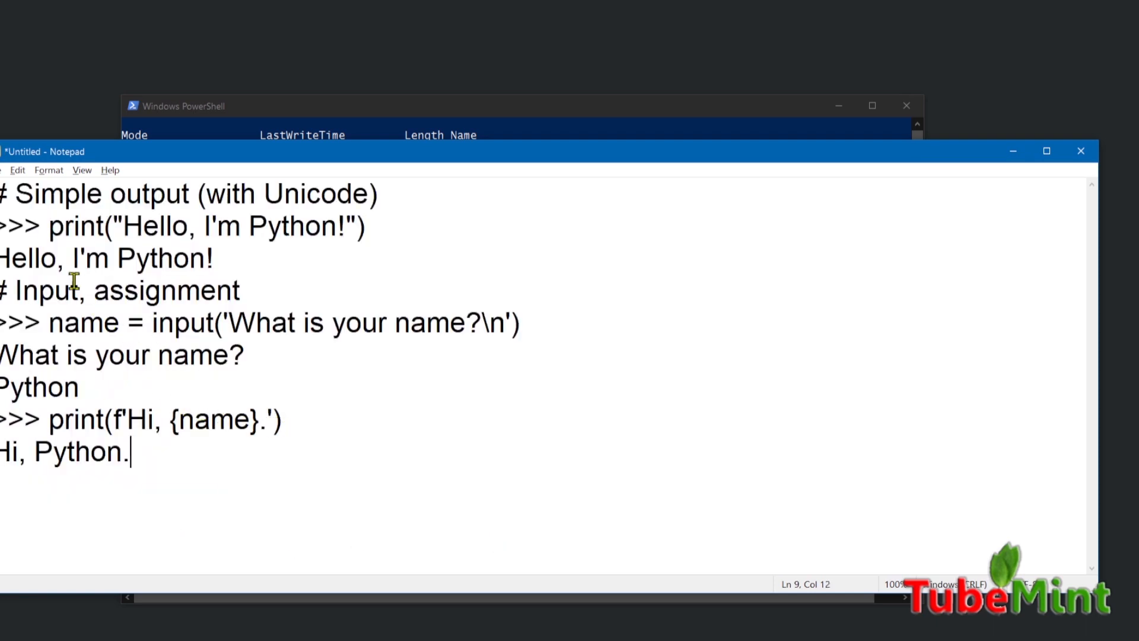
- Remove the >>> prompts and their trailing spaces from the two print lines and the name = input line
{"action": "left_click_drag", "start_coordinate": [47, 230], "coordinate": [1, 230]}
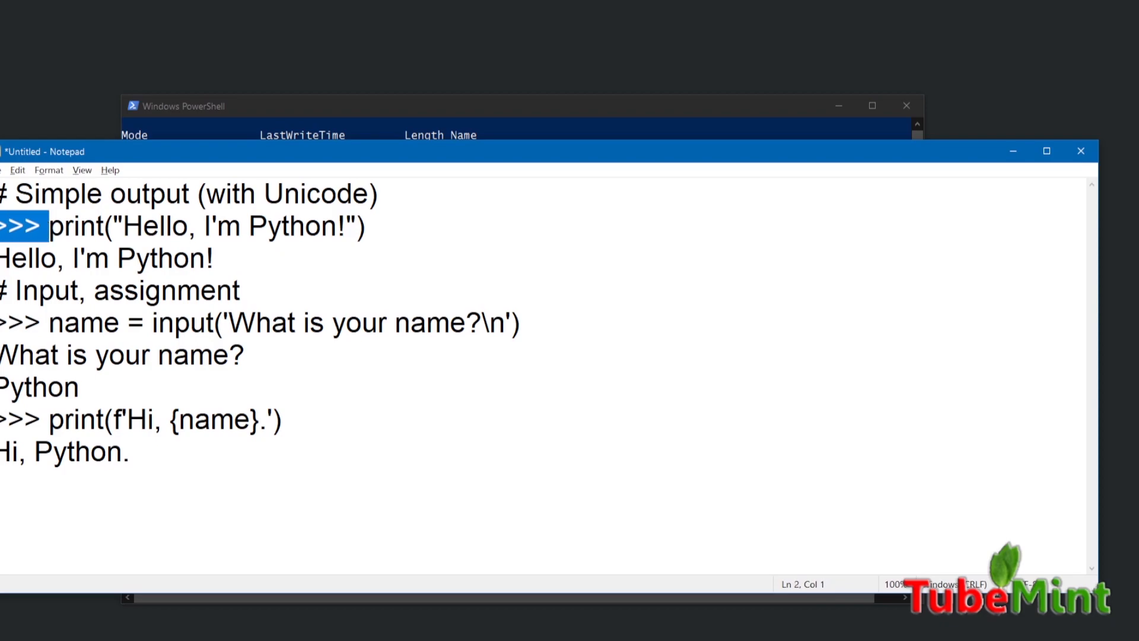
{"action": "key", "text": "Delete"}
{"action": "key", "text": "Delete"}
{"action": "key", "text": "Delete"}
{"action": "key", "text": "Delete"}
{"action": "key", "text": "Delete"}
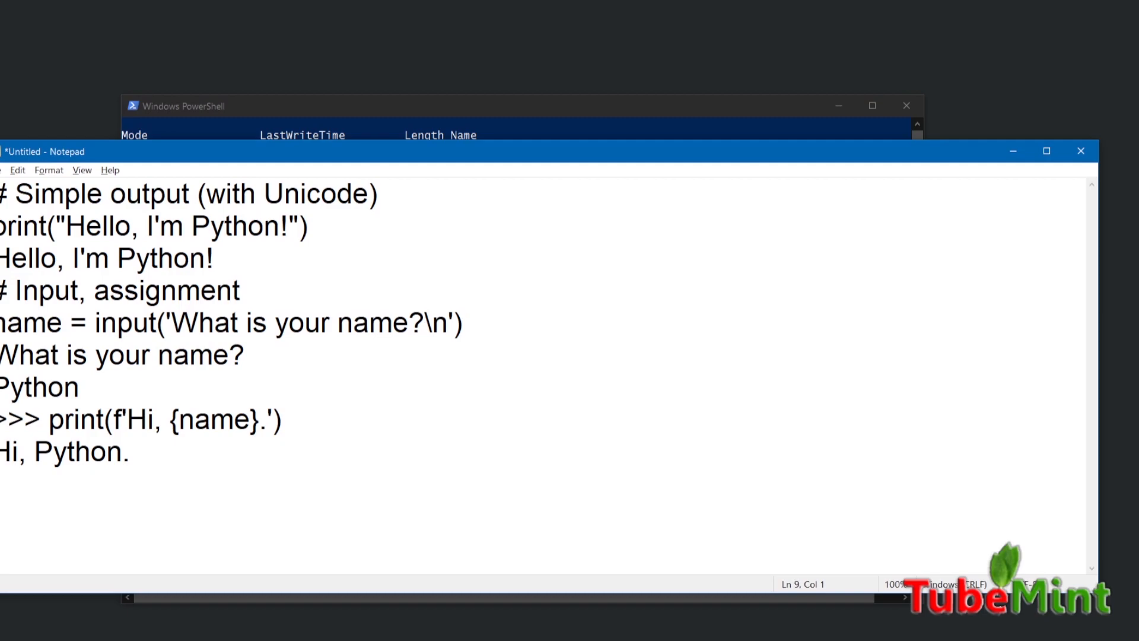
{"action": "key", "text": "Delete"}
{"action": "key", "text": "Delete"}
{"action": "key", "text": "Delete"}
{"action": "key", "text": "Delete"}
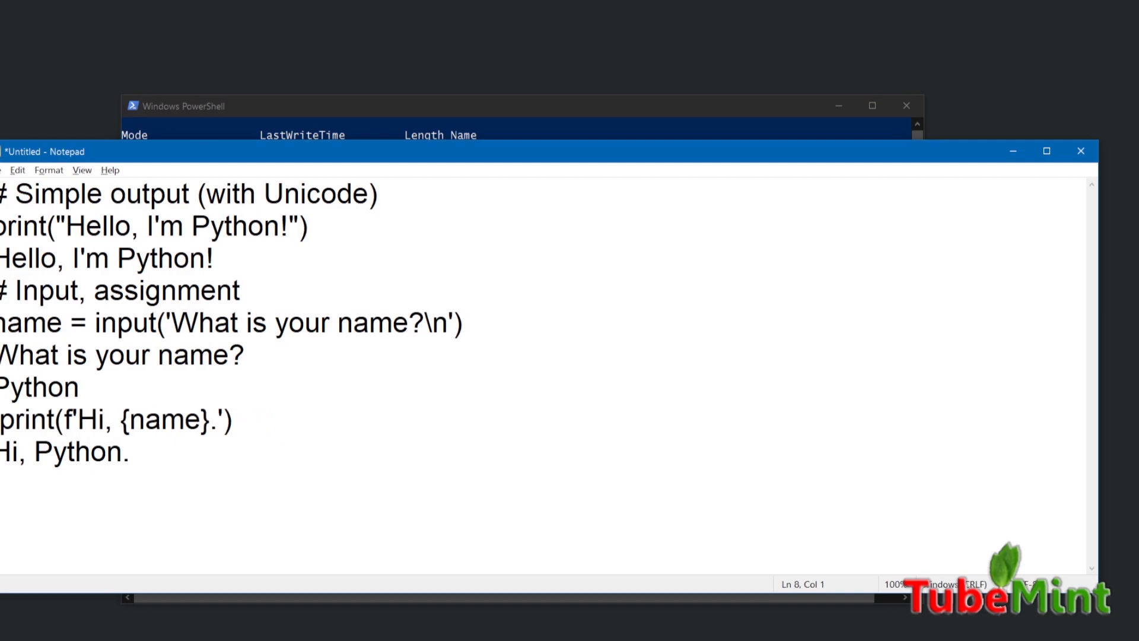
{"action": "key", "text": "Delete"}
- Delete the sample output lines "Python", "Hi, Python.", "What is your name?" and "Hello, I'm Python!", keeping only comments and code
{"action": "key", "text": "shift+End"}
{"action": "key", "text": "Delete"}
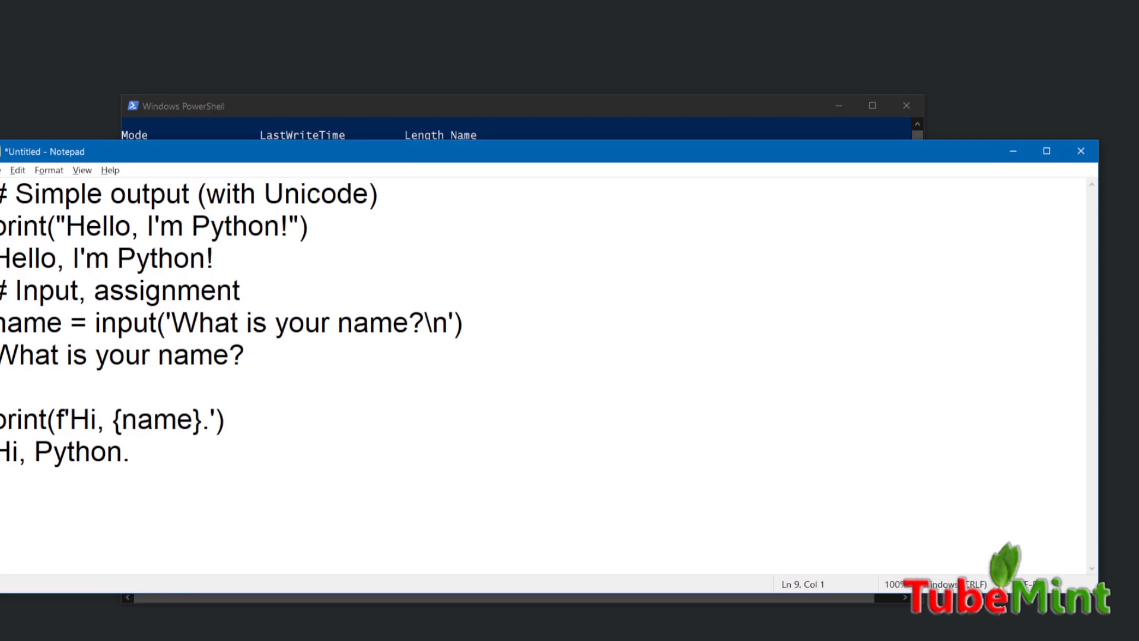
{"action": "key", "text": "shift+End"}
{"action": "key", "text": "Delete"}
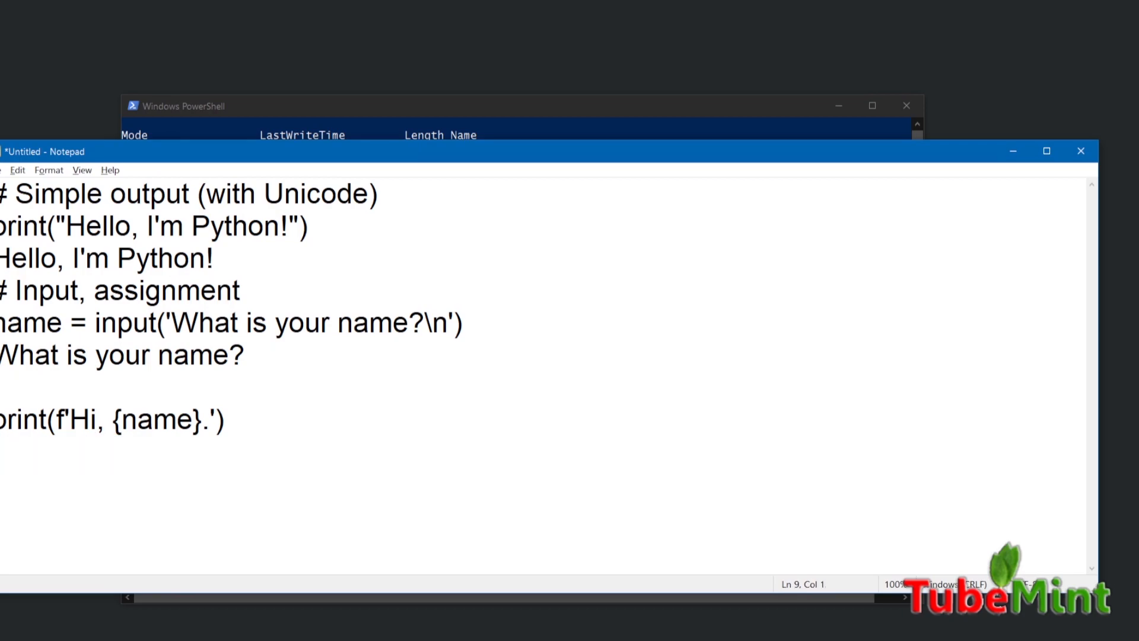
{"action": "key", "text": "Delete"}
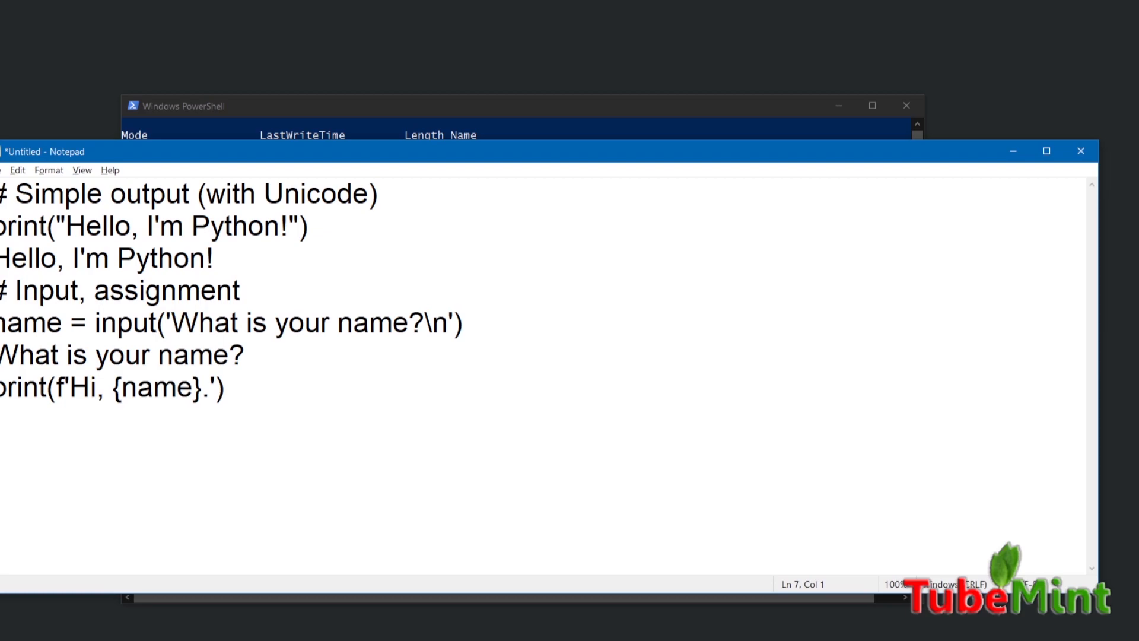
{"action": "left_click_drag", "start_coordinate": [309, 359], "coordinate": [1, 356]}
{"action": "key", "text": "Delete"}
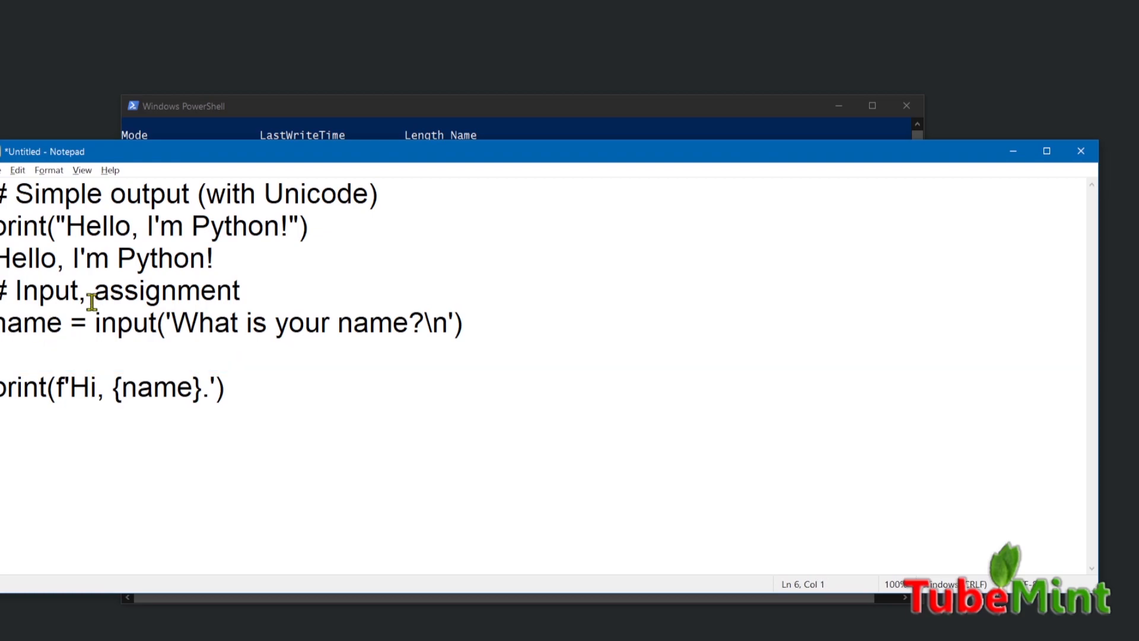
{"action": "left_click_drag", "start_coordinate": [270, 259], "coordinate": [1, 259]}
{"action": "key", "text": "Delete"}
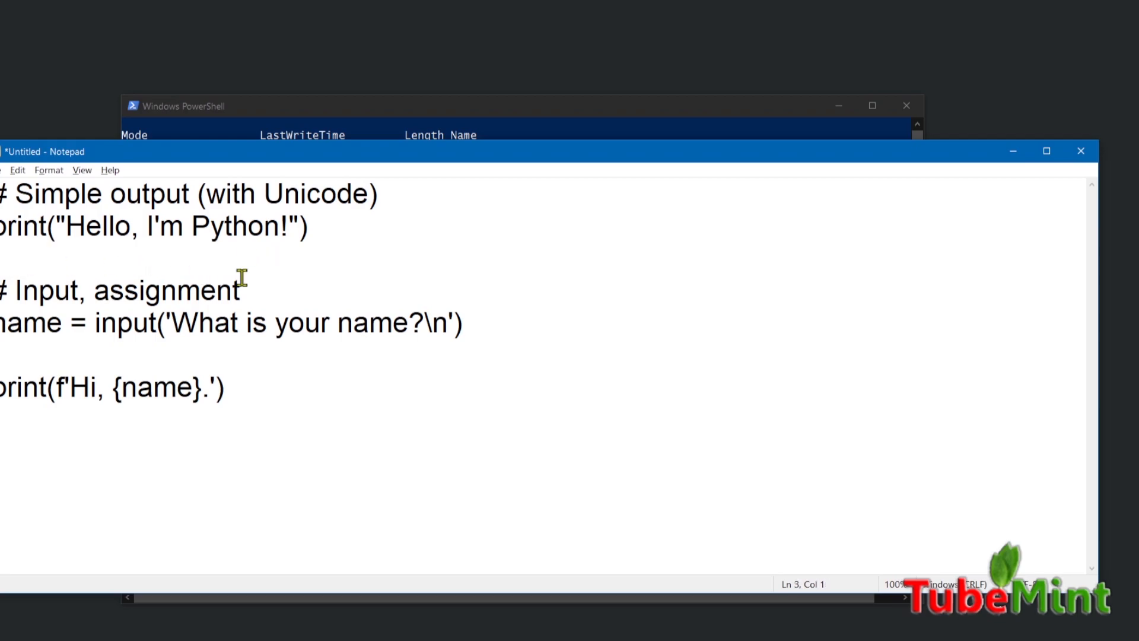
- Insert a blank line after the "# Simple output (with Unicode)" comment and another after "# Input, assignment"
{"action": "left_click", "coordinate": [407, 188]}
{"action": "key", "text": "Return"}
{"action": "left_click", "coordinate": [293, 321]}
{"action": "key", "text": "Return"}
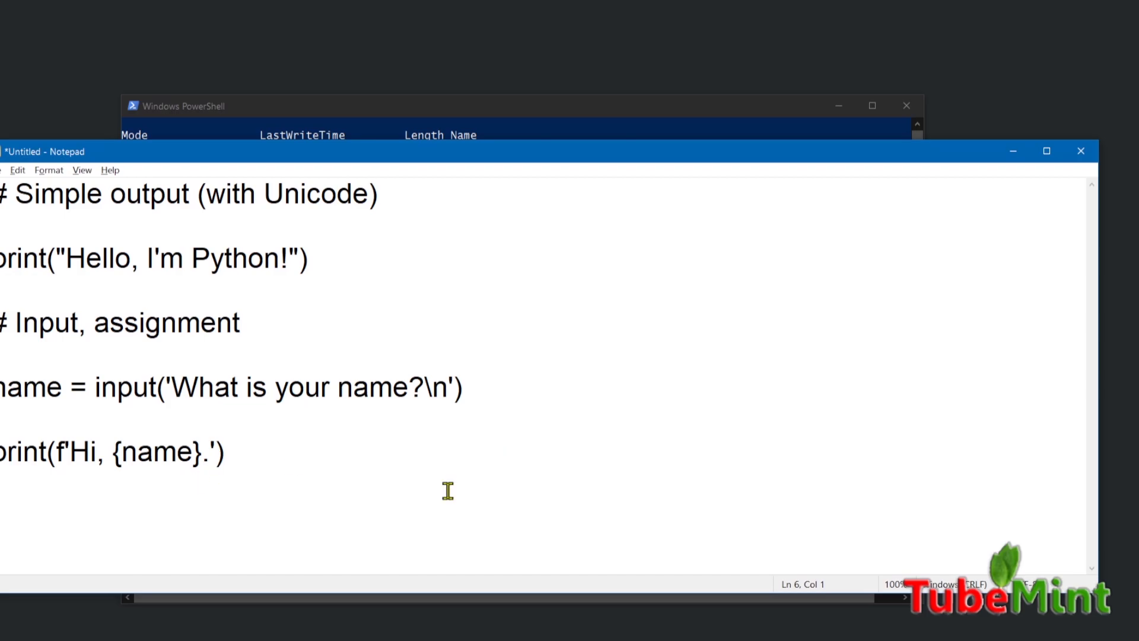
- Save the script as hello.py on the Desktop and close Notepad
{"action": "key", "text": "ctrl+s"}
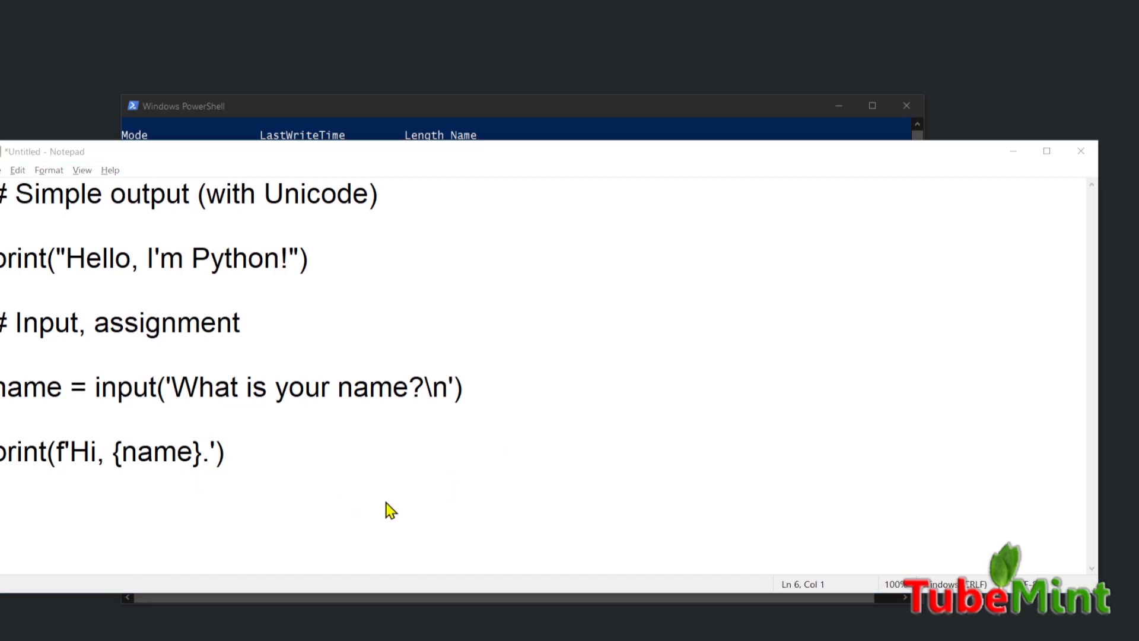
{"action": "type", "text": "h"}
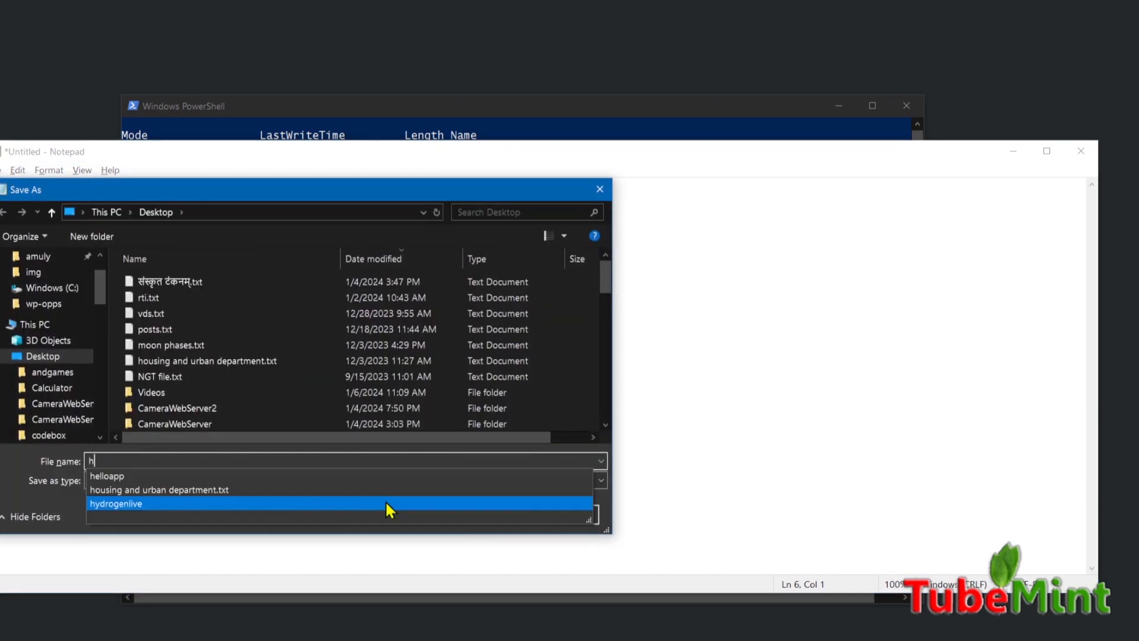
{"action": "type", "text": "ello.py"}
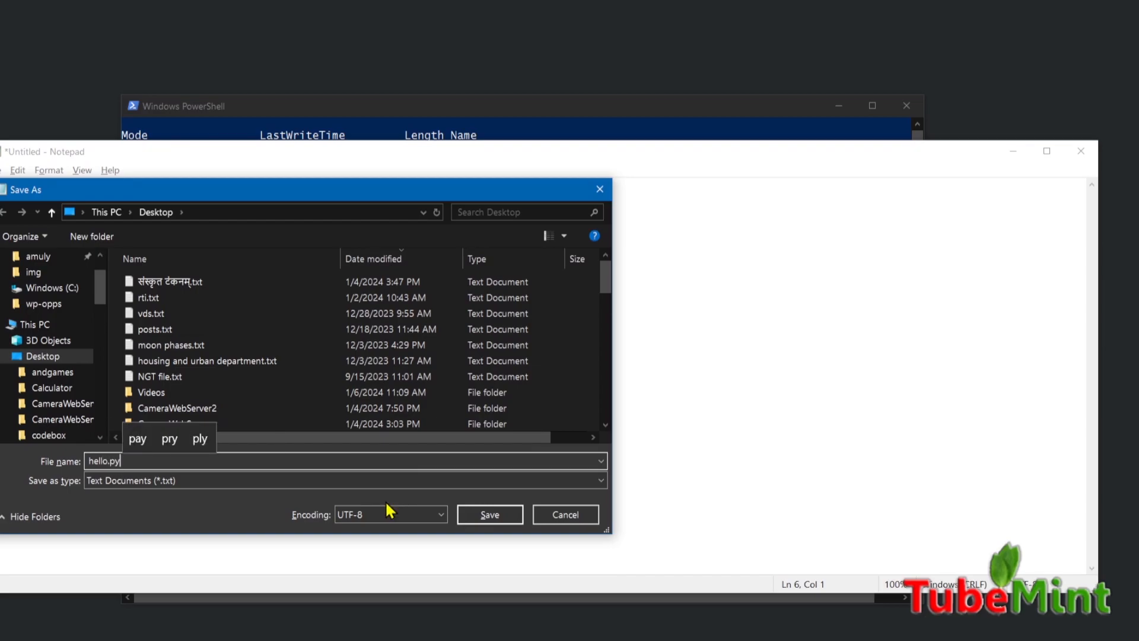
{"action": "key", "text": "Return"}
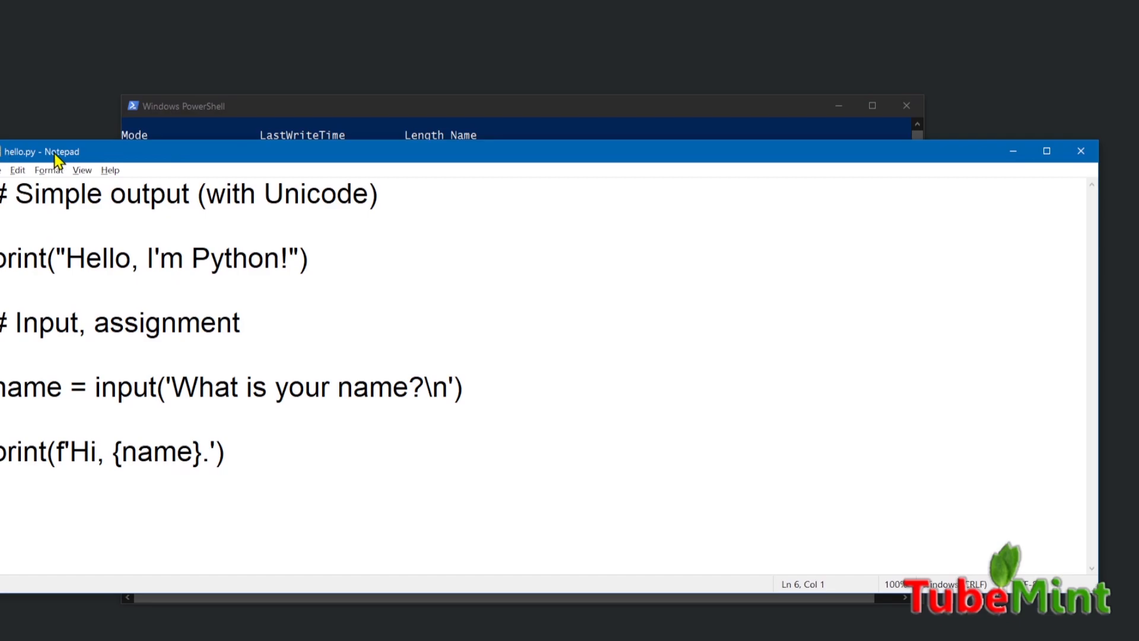
{"action": "left_click", "coordinate": [1095, 153]}
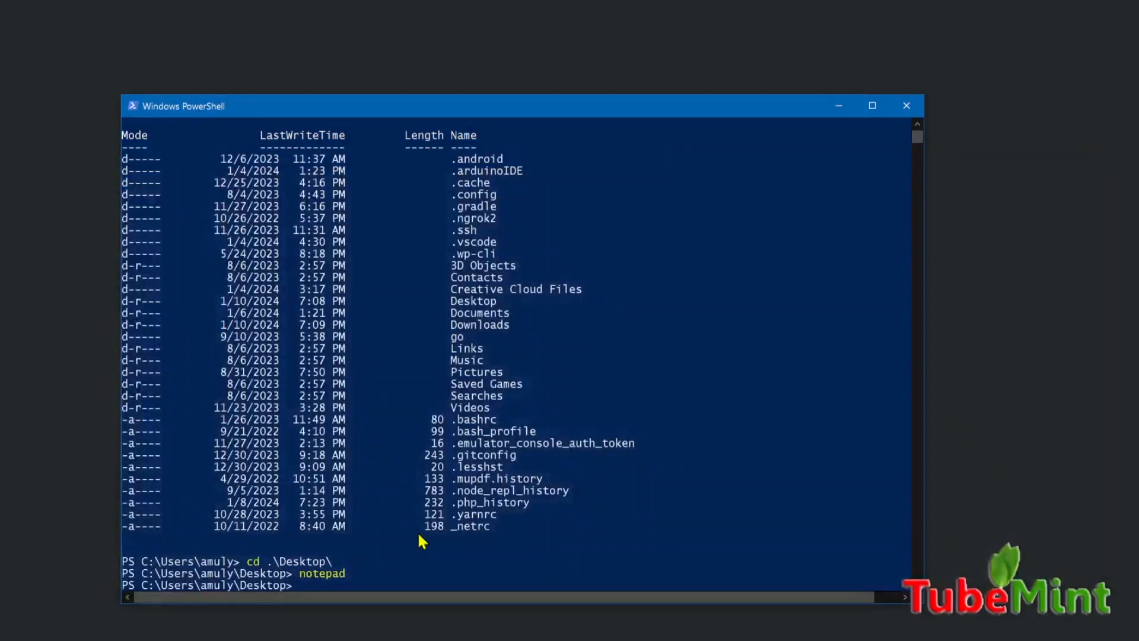
- Clear the PowerShell console and list the Desktop folder with ls to locate hello.py
{"action": "left_click", "coordinate": [391, 570]}
{"action": "type", "text": "clear"}
{"action": "key", "text": "Return"}
{"action": "type", "text": "ls"}
{"action": "key", "text": "Return"}
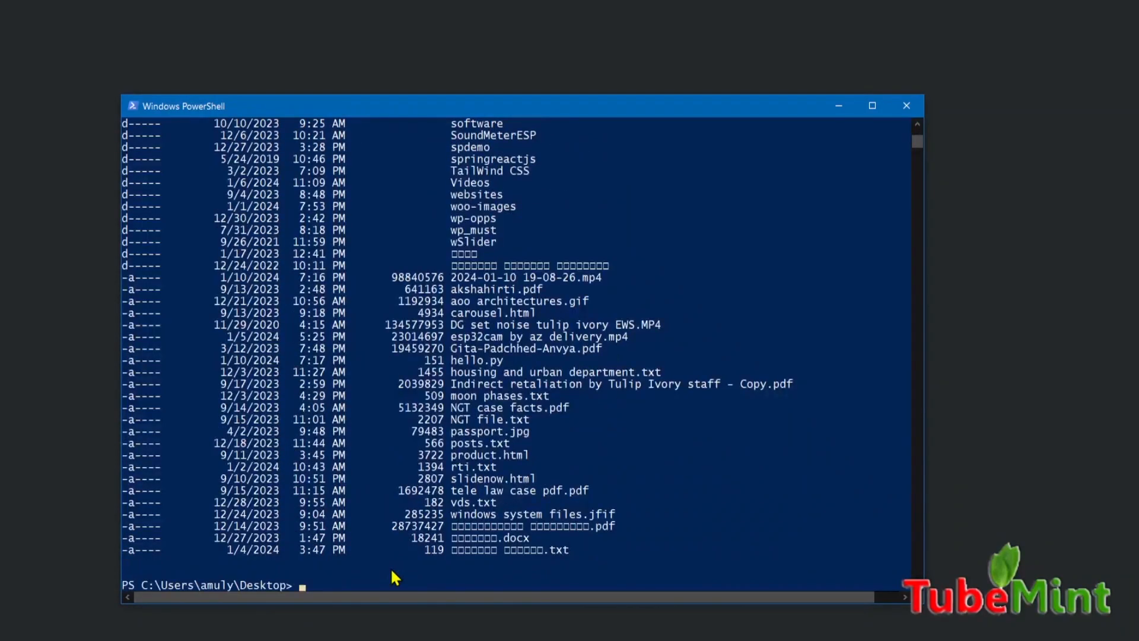
{"action": "left_click_drag", "start_coordinate": [426, 360], "coordinate": [532, 369]}
- Run the script with py .\hello.py and answer its name question with TubeMint
{"action": "type", "text": "py .\\h"}
{"action": "key", "text": "Tab"}
{"action": "key", "text": "Return"}
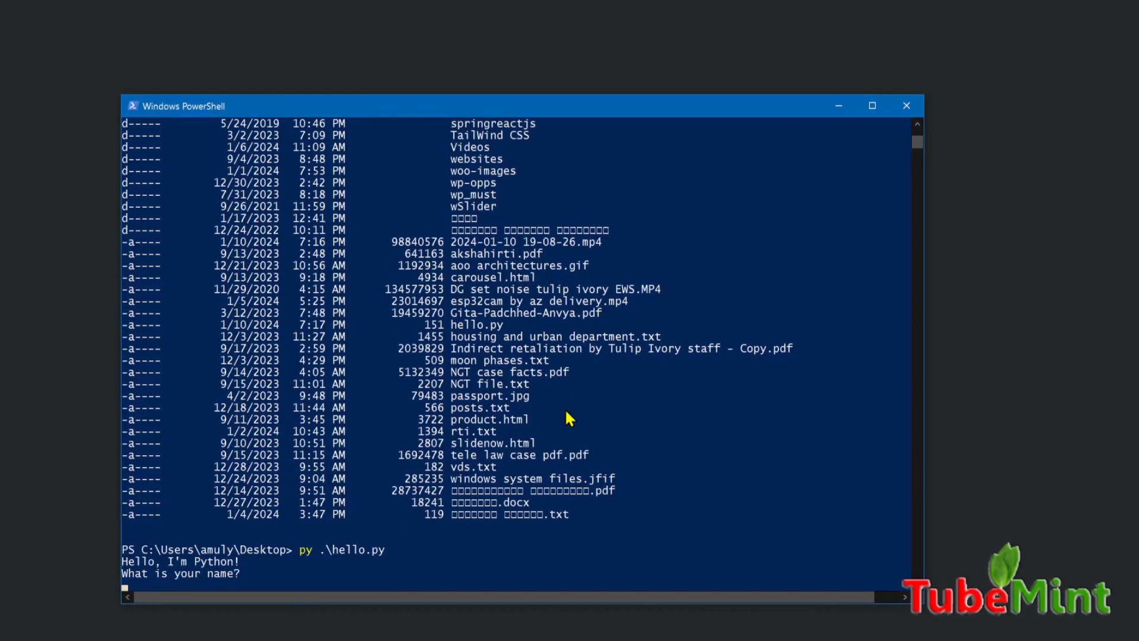
{"action": "type", "text": "TubeMint"}
{"action": "key", "text": "Return"}
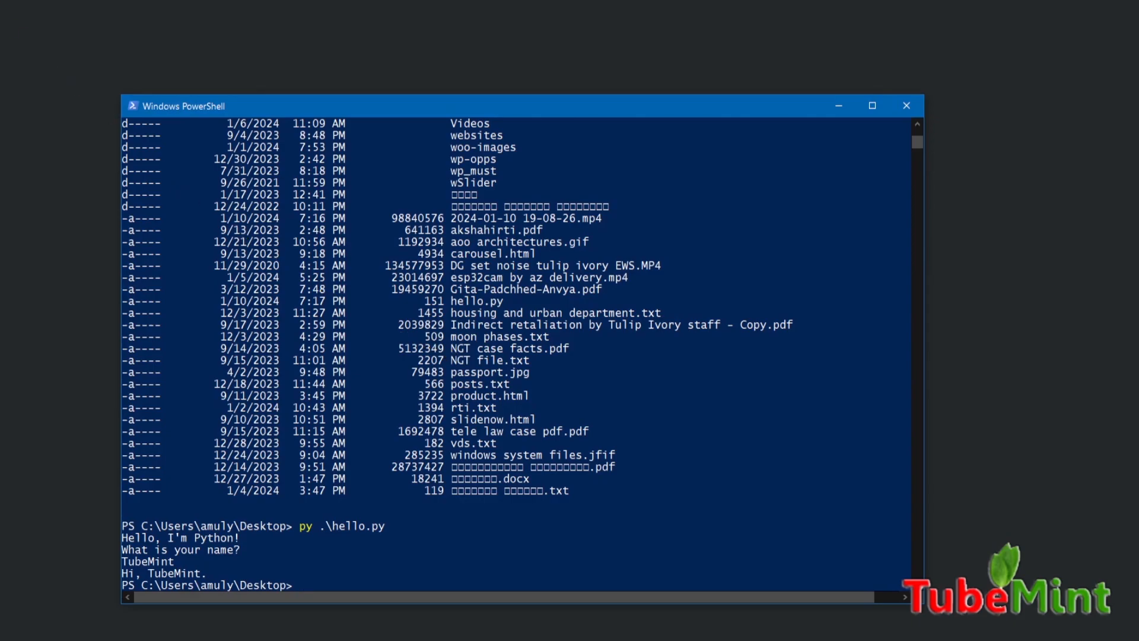
- Open IDLE (Python 3.12 64-bit) and run print("hello there") in its shell
{"action": "key", "text": "super"}
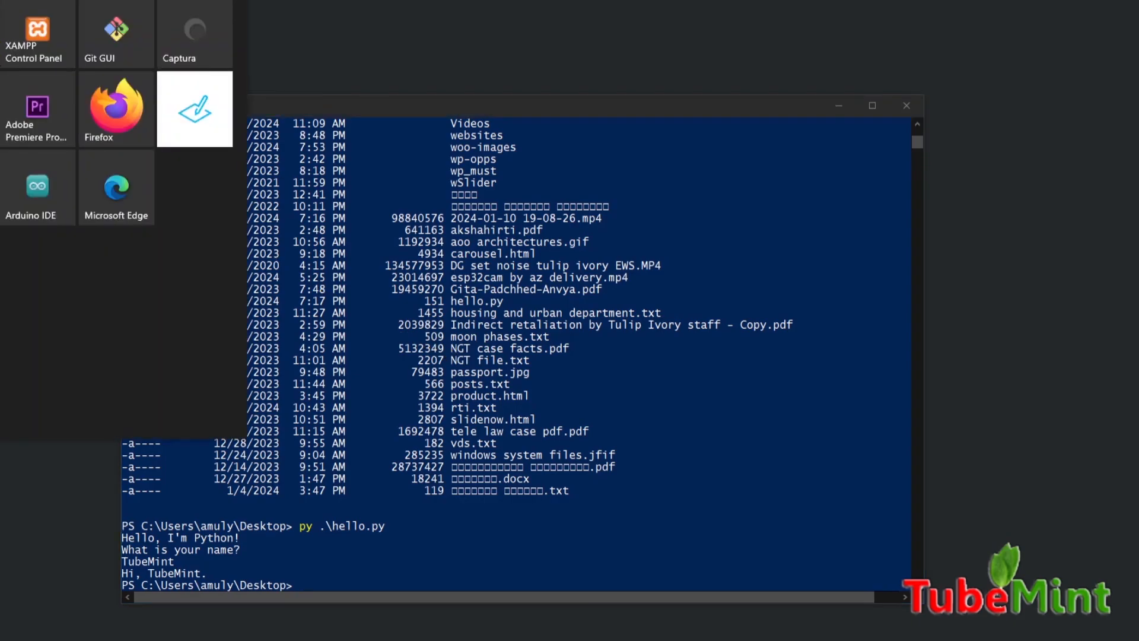
{"action": "left_click", "coordinate": [0, 53]}
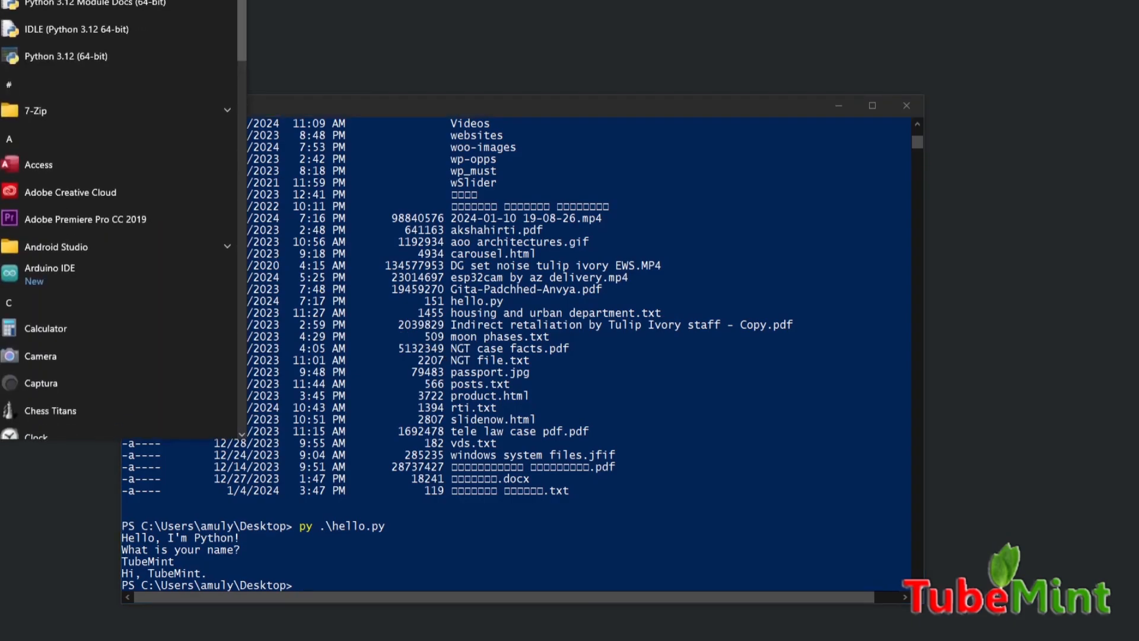
{"action": "left_click", "coordinate": [83, 31]}
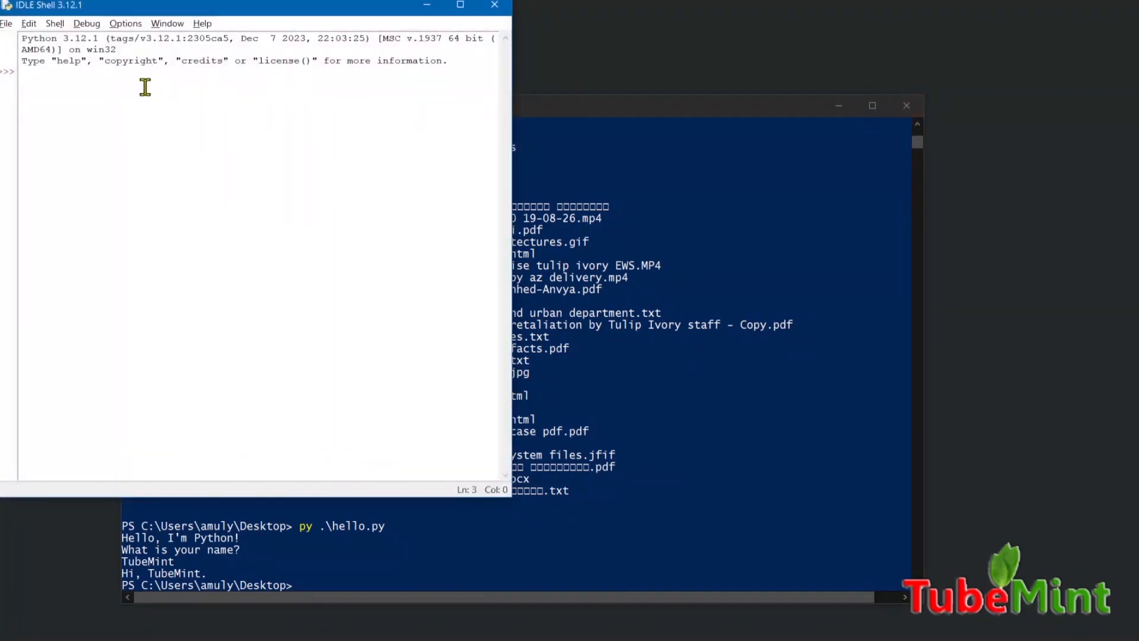
{"action": "type", "text": "pritn"}
{"action": "key", "text": "BackSpace"}
{"action": "key", "text": "BackSpace"}
{"action": "type", "text": "nt(\"hello there\")"}
{"action": "key", "text": "Return"}
- Quit the IDLE shell by running exit() and confirm ending the program
{"action": "type", "text": "exit()"}
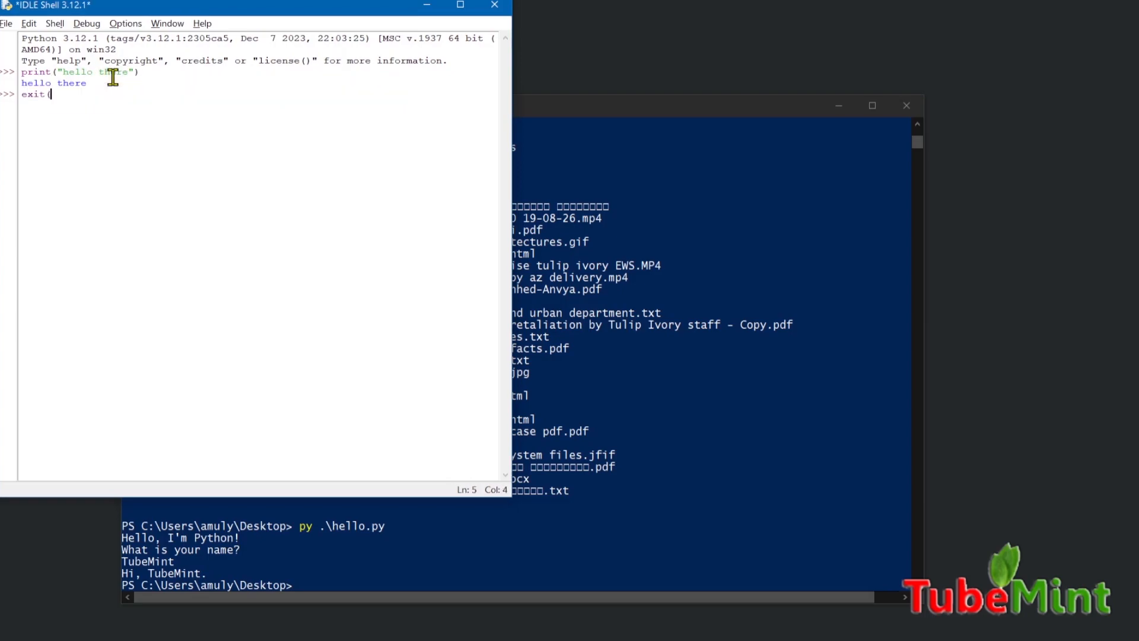
{"action": "key", "text": "Return"}
{"action": "key", "text": "Return"}
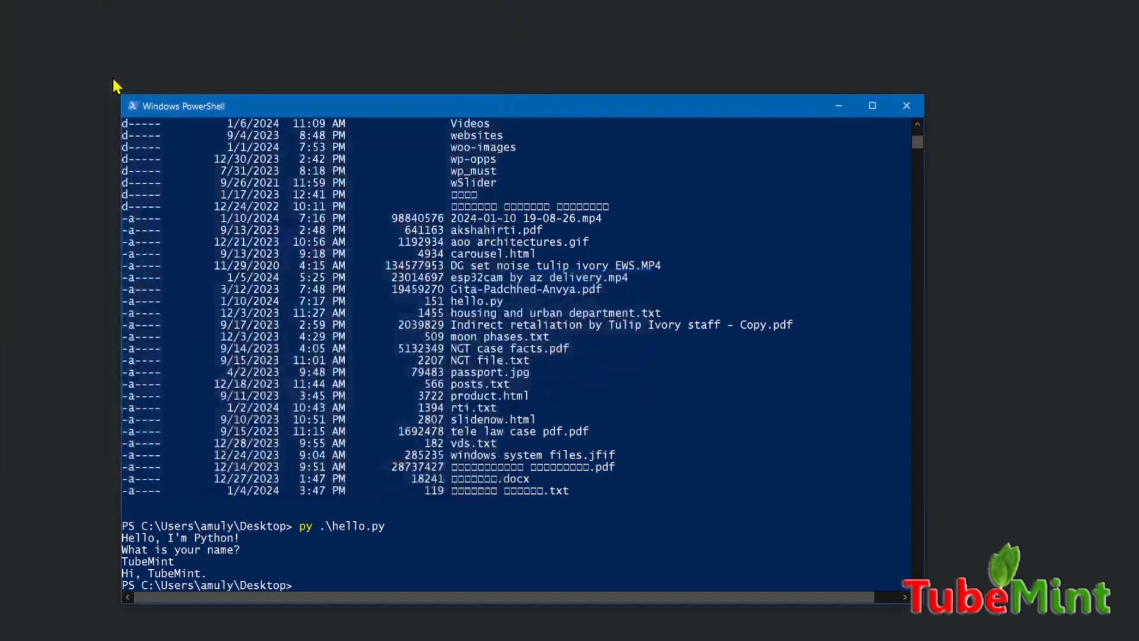
- Close the PowerShell session with the exit command
{"action": "type", "text": "ext"}
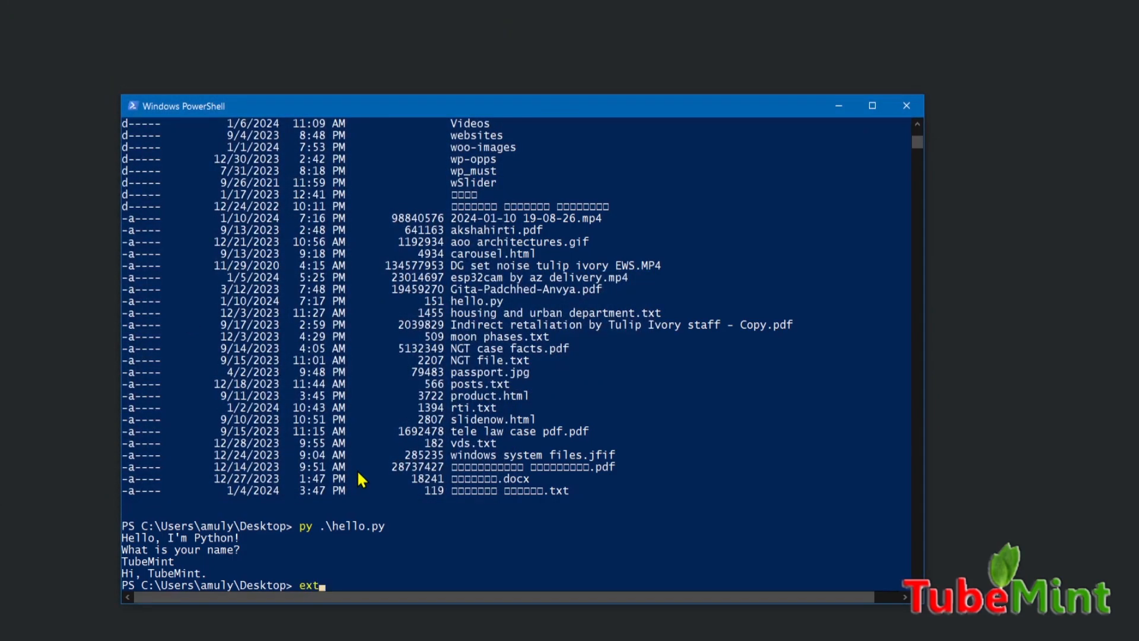
{"action": "type", "text": "t"}
{"action": "key", "text": "Return"}
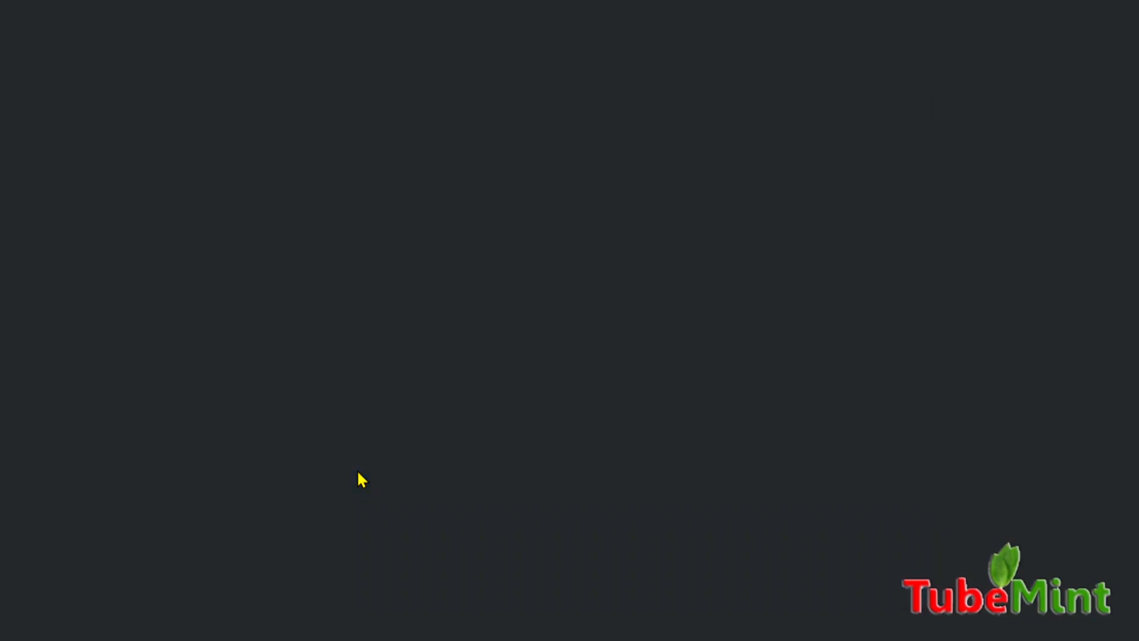